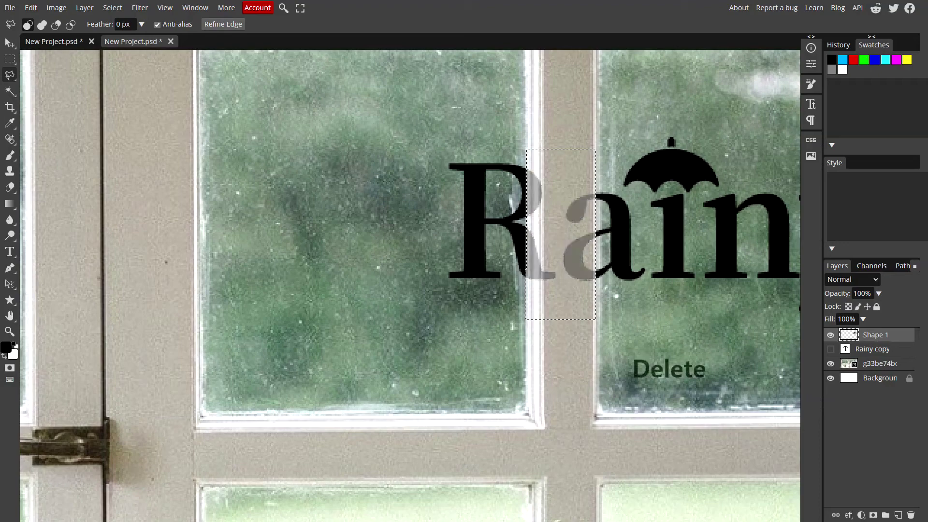
Step: Erase the selected area from the lettering and lower the shape layer's Fill
key(v)
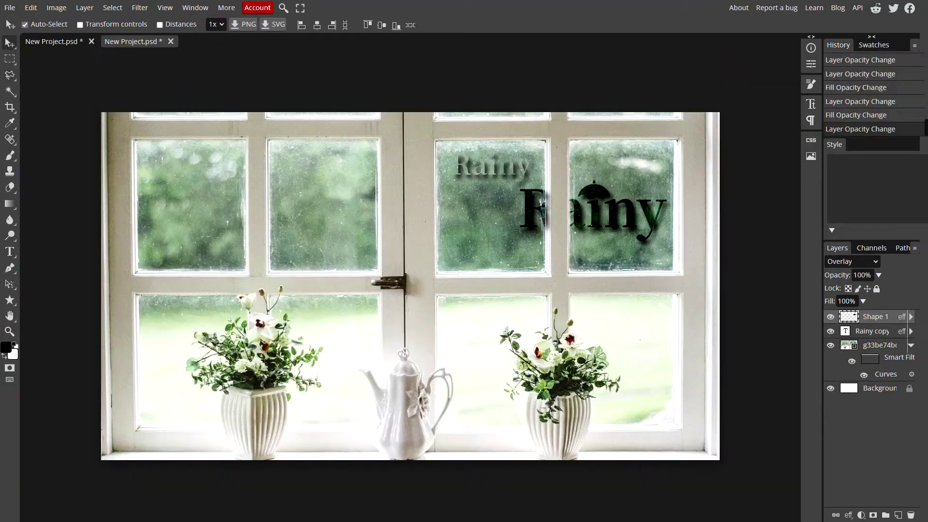
drag(863, 301, 850, 309)
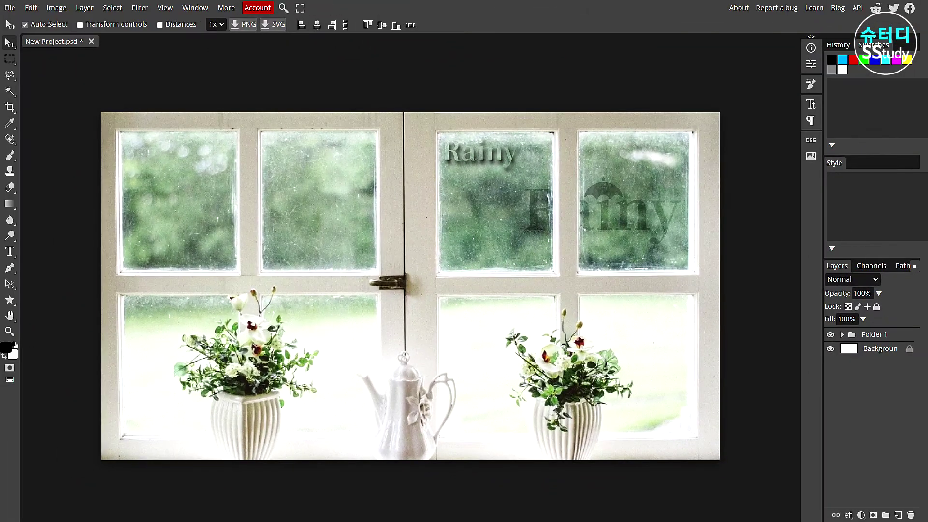
Step: Create a new blank 1280×720 canvas
click(10, 8)
click(24, 23)
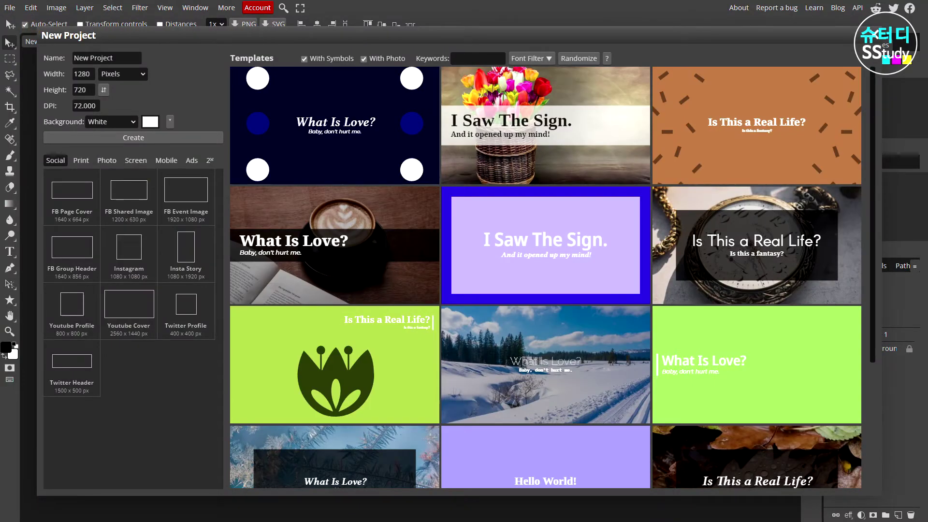
click(134, 138)
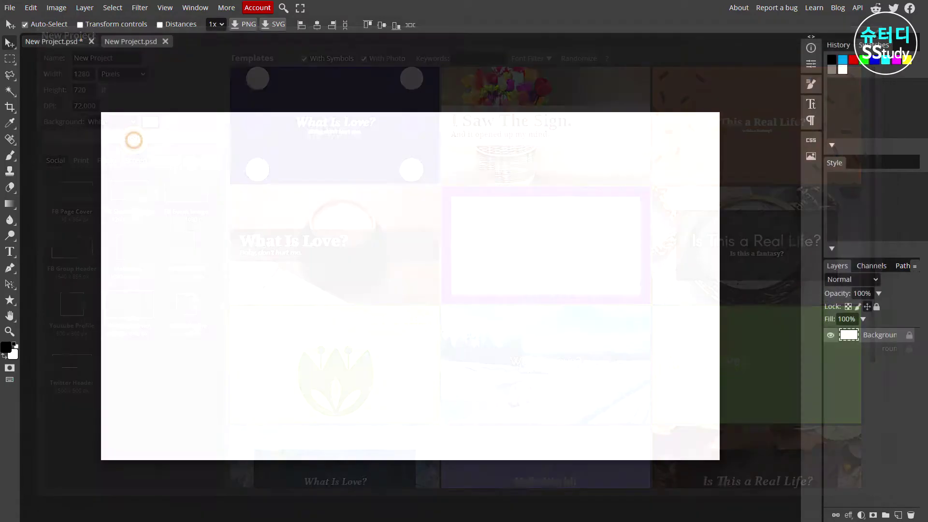
Step: Search the stock gallery for 'windows' and pick the window-with-flowers photo
click(811, 156)
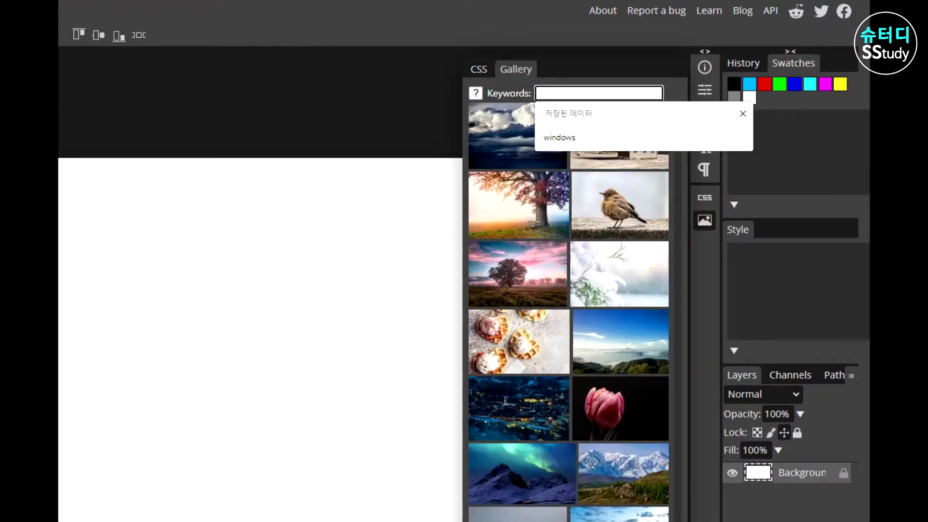
key(Down)
key(Return)
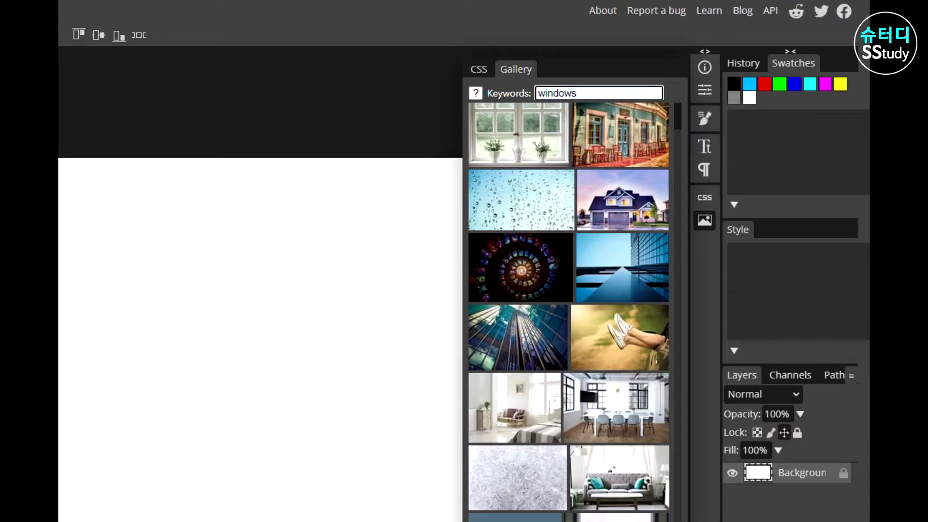
click(518, 134)
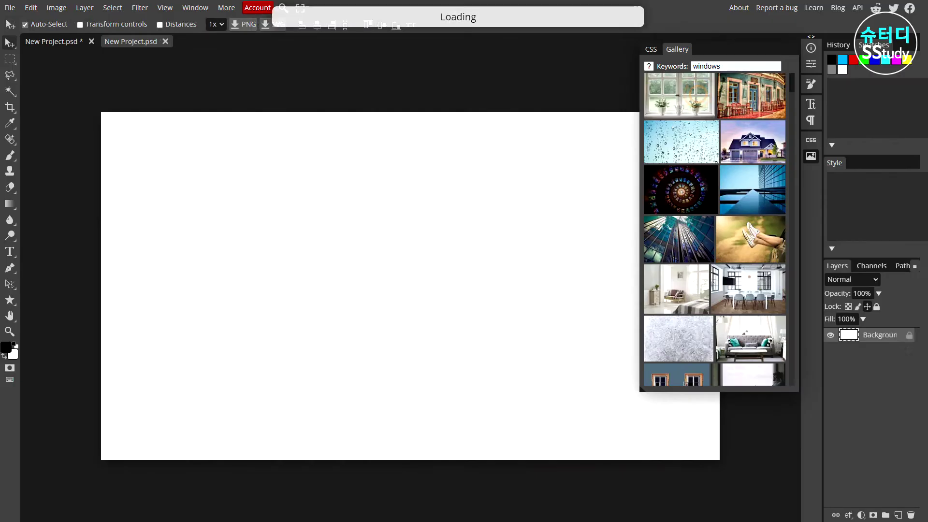
Step: Scale the window-with-flowers photo evenly from its centre to fill the 1280×720 canvas
click(811, 156)
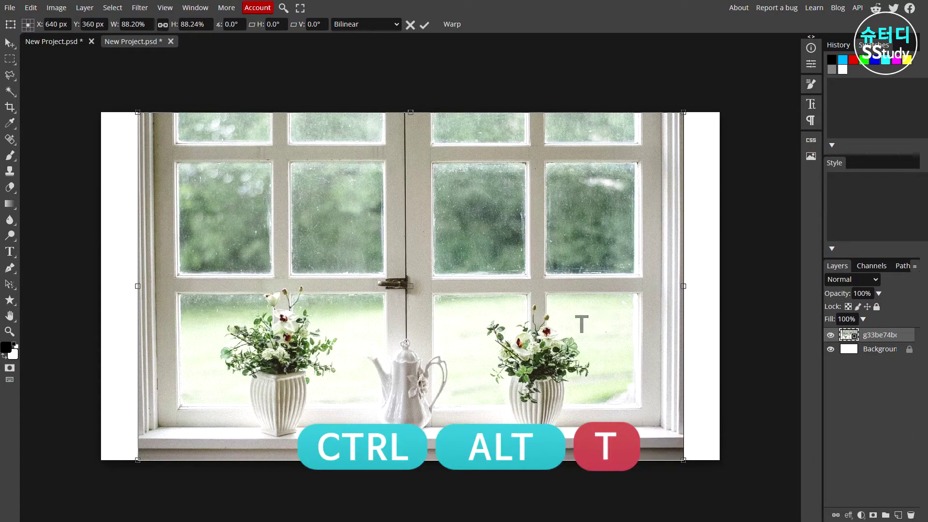
key(shift)
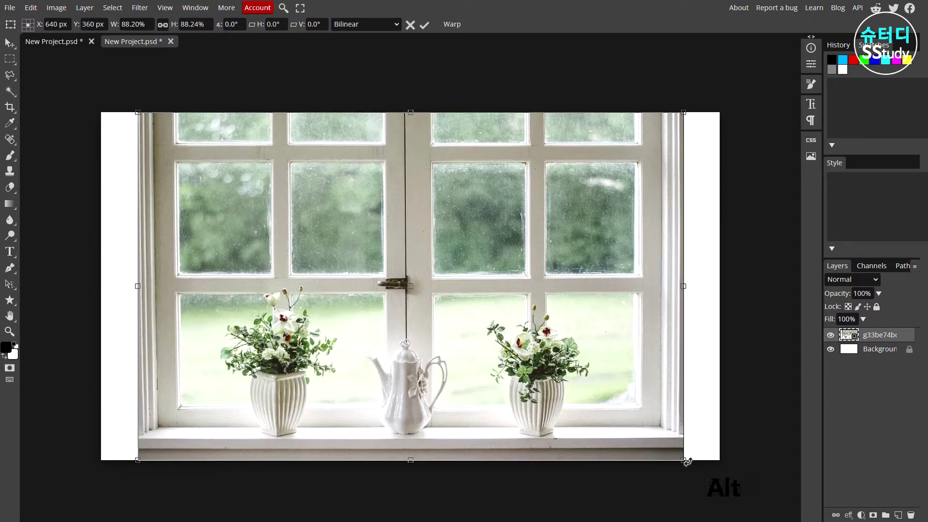
drag(685, 461, 733, 491)
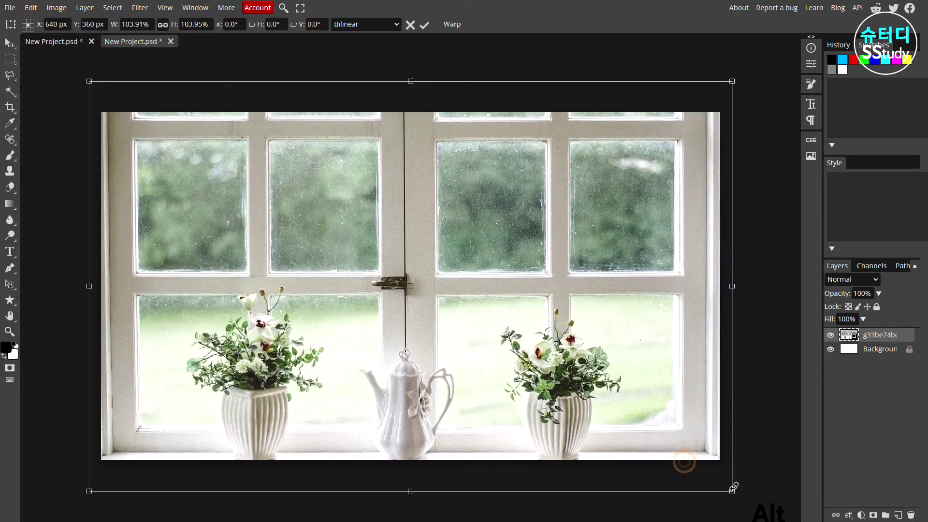
key(Return)
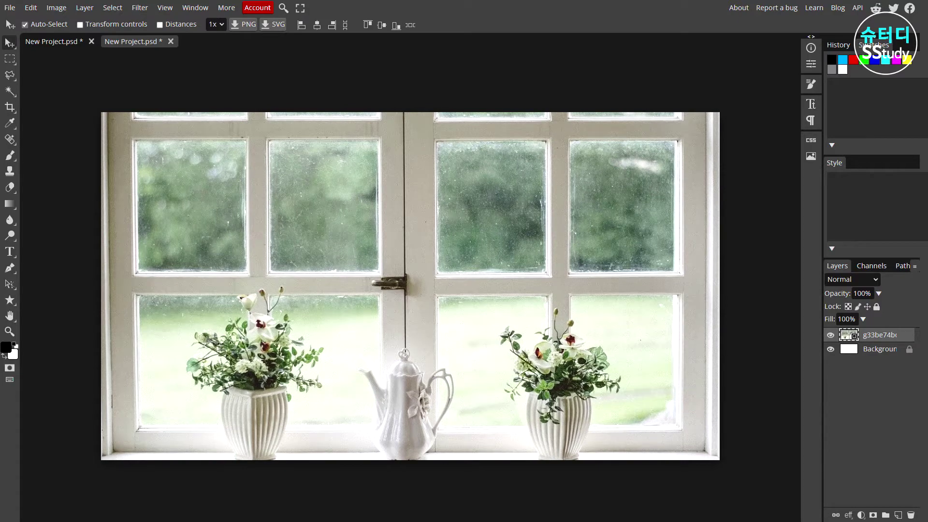
key(t)
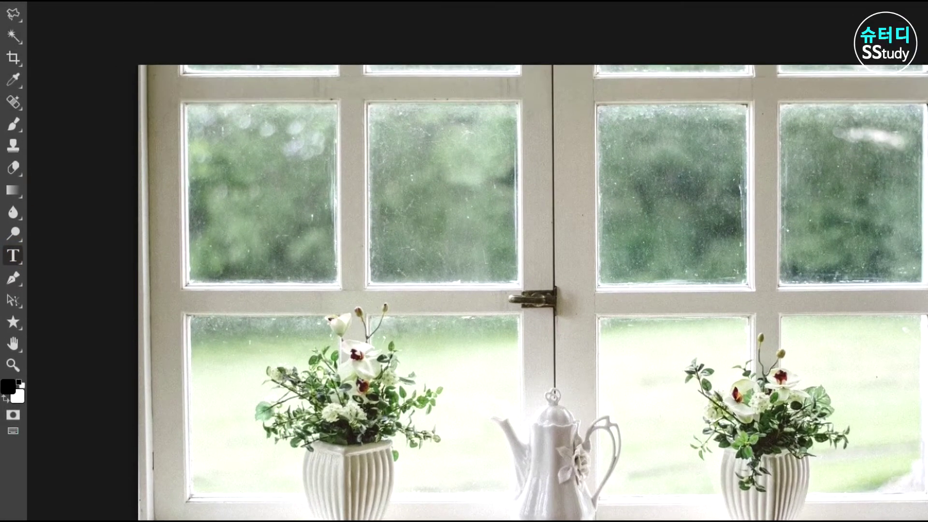
Step: Type 'Rainy' in black Noto Serif KR Bold
click(72, 34)
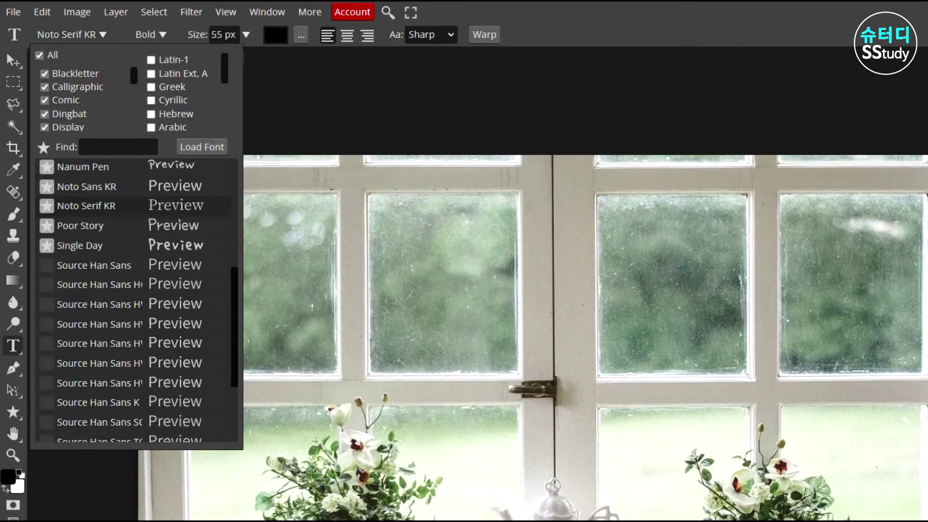
scroll(222, 68, down, 2)
scroll(222, 69, down, 2)
scroll(222, 69, up, 2)
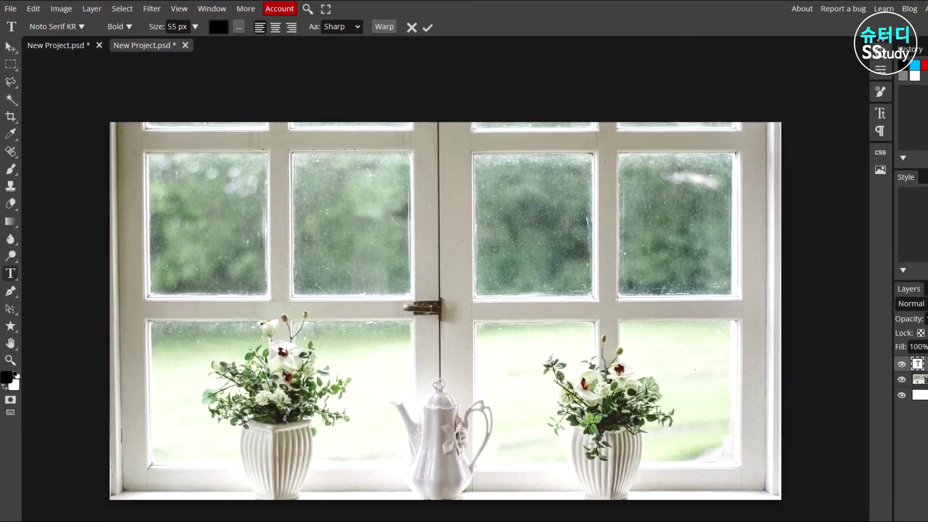
text(CapitalRainy)
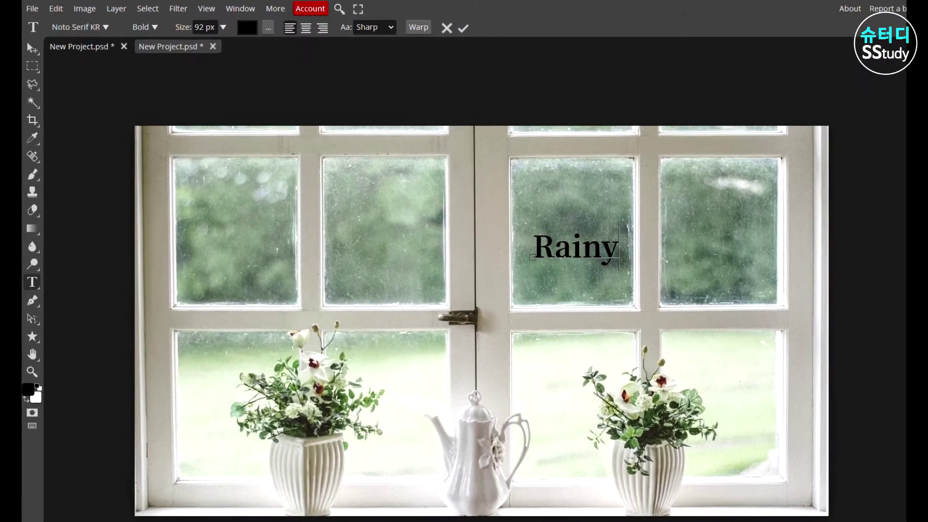
Step: Enlarge the Rainy text to about 106 px and move it onto the upper-right panes
key(ctrl+a)
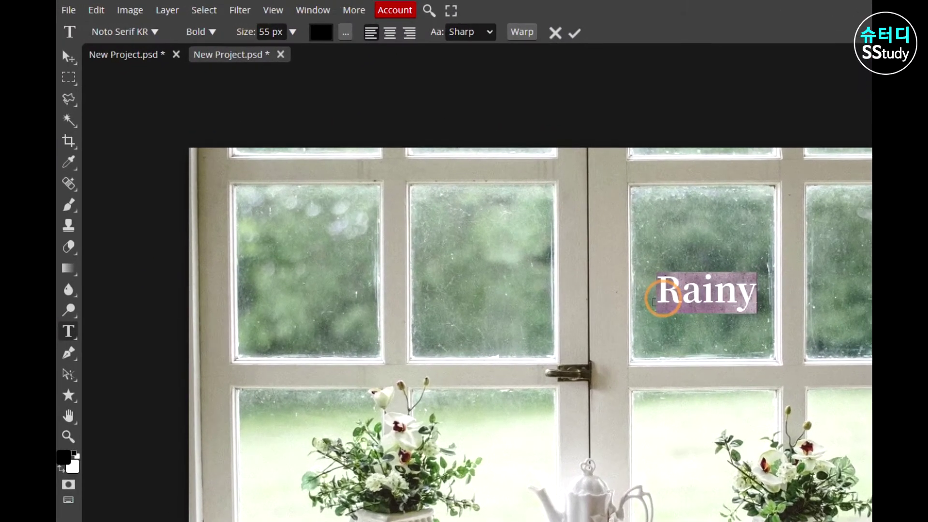
drag(255, 33, 242, 33)
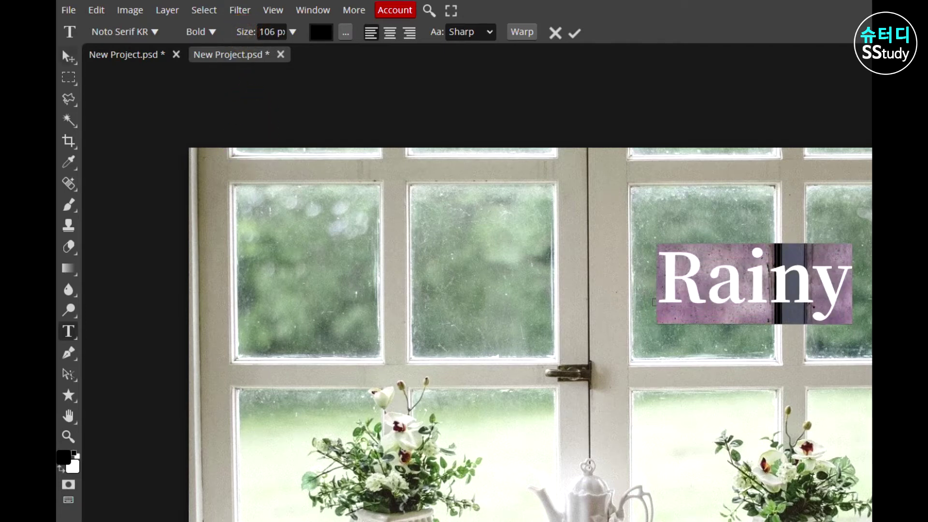
click(10, 42)
mouse_move(588, 220)
mouse_down()
mouse_move(578, 221)
mouse_move(602, 215)
mouse_up()
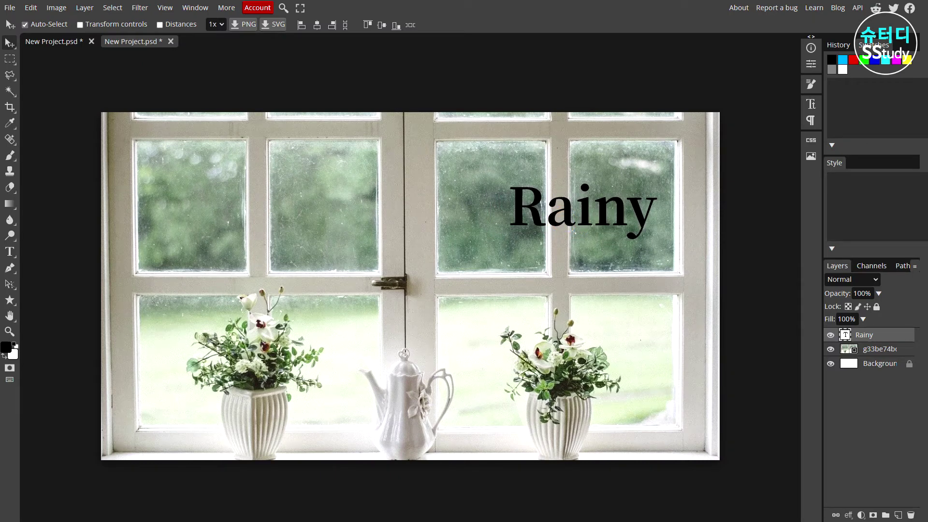
drag(561, 218, 570, 220)
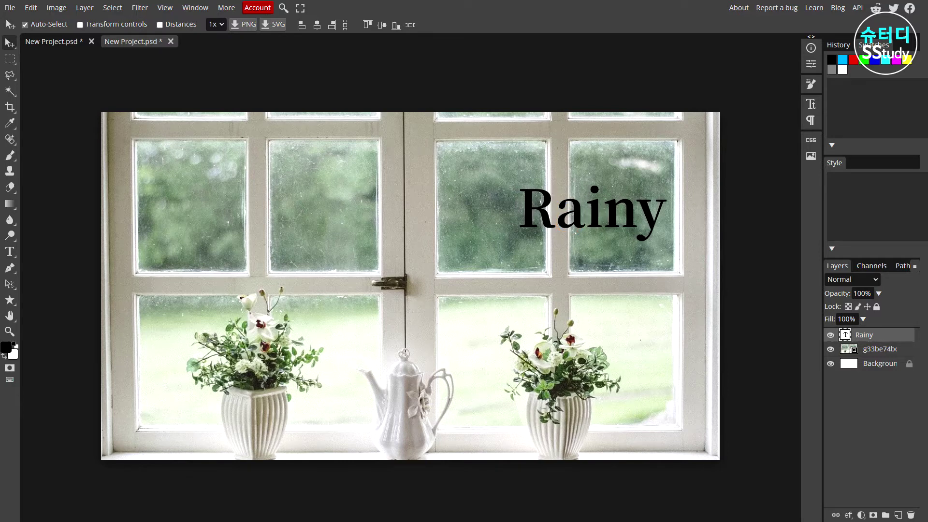
Step: Duplicate the Rainy text, keep the original on top, and rename it Rainy-up
key(ctrl+j)
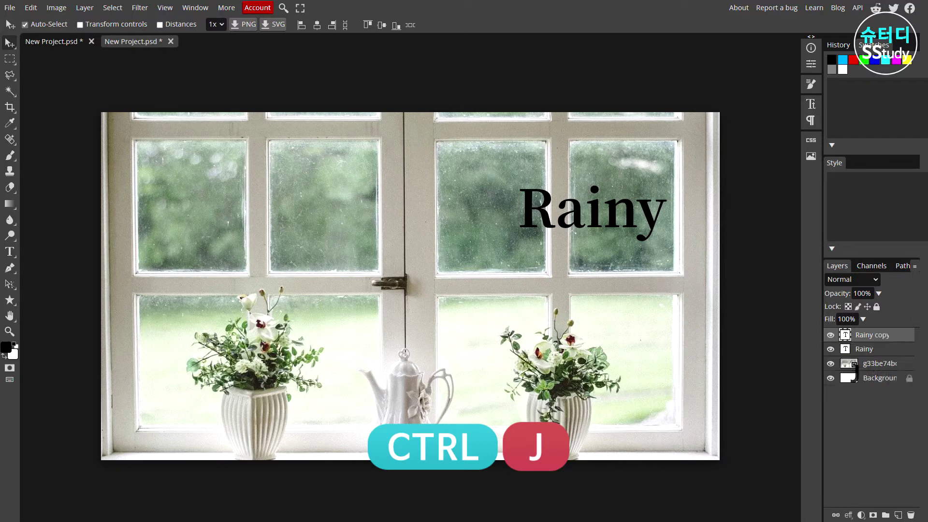
drag(654, 218, 652, 269)
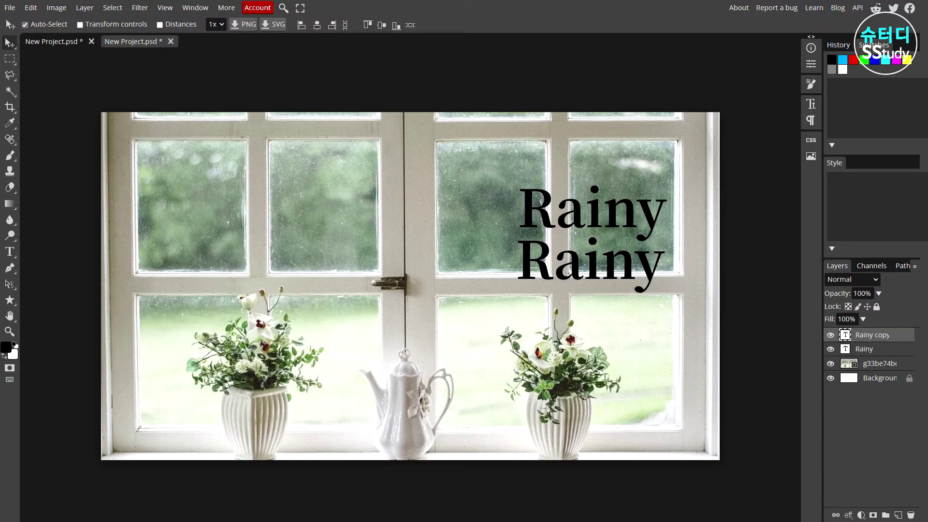
drag(870, 349, 870, 334)
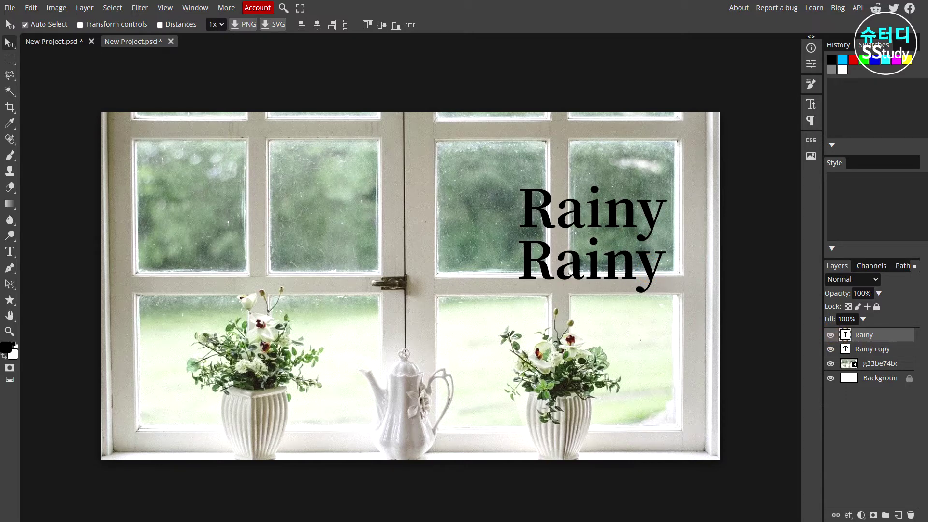
double_click(870, 335)
text(-up)
key(Return)
Step: Hide the lower Rainy copy text layer
click(831, 335)
click(830, 349)
click(830, 349)
click(830, 349)
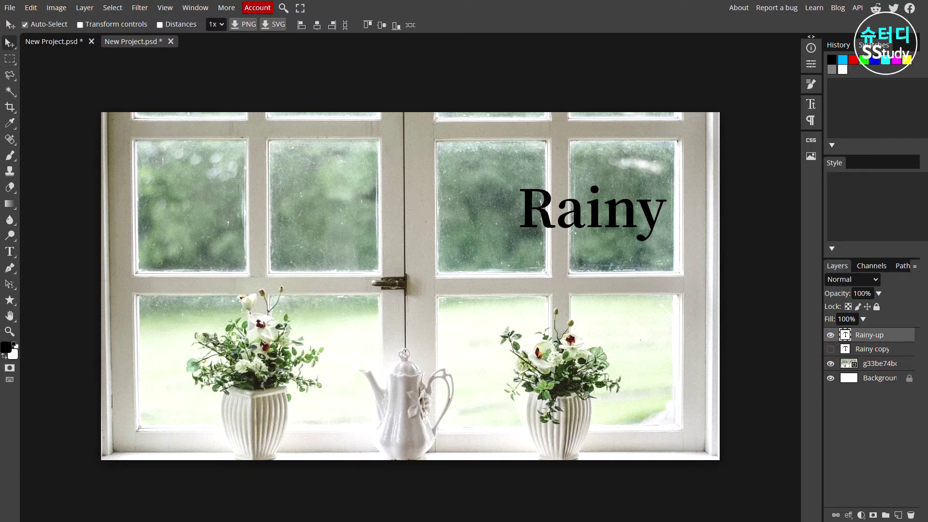
key(h)
click(9, 300)
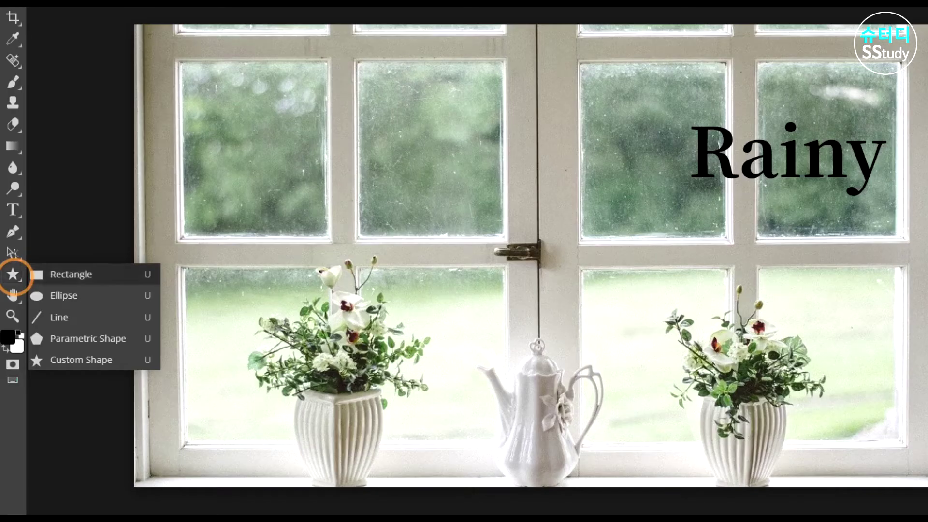
Step: Draw a small black umbrella custom shape just above the word Rainy
click(74, 357)
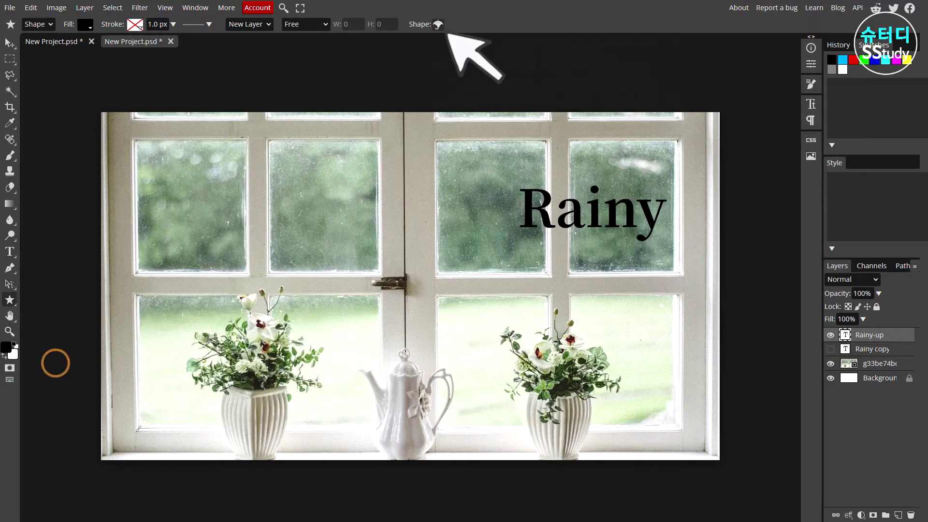
click(438, 24)
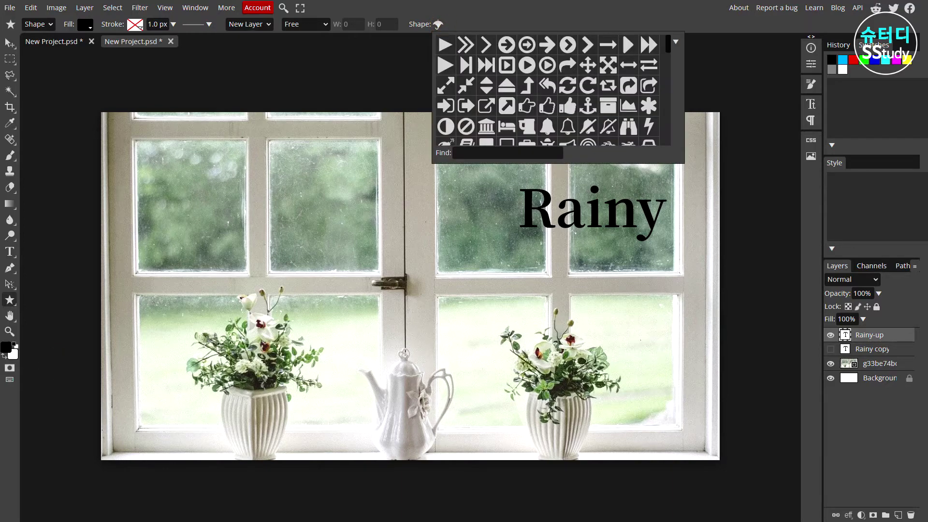
scroll(666, 44, down, 5)
scroll(667, 45, down, 5)
scroll(666, 44, down, 3)
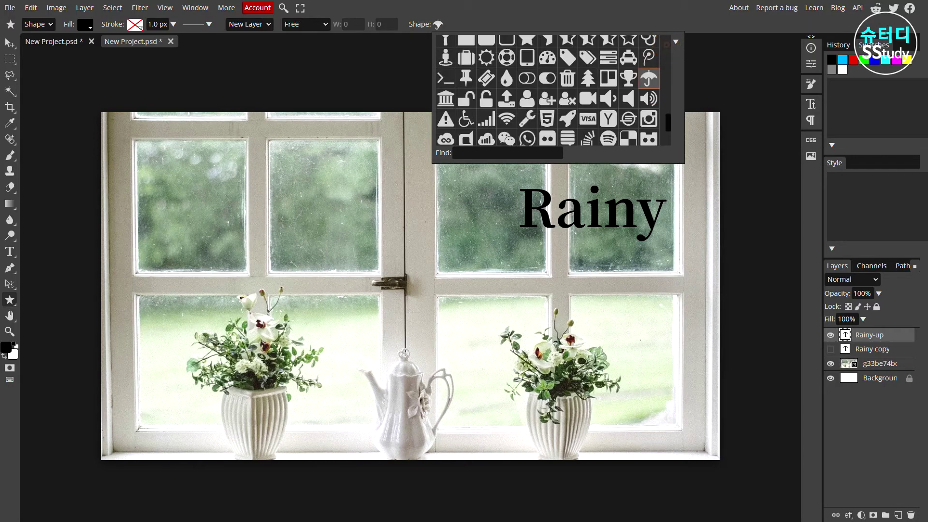
click(648, 77)
mouse_move(612, 151)
mouse_down()
mouse_move(631, 172)
mouse_move(634, 203)
mouse_up()
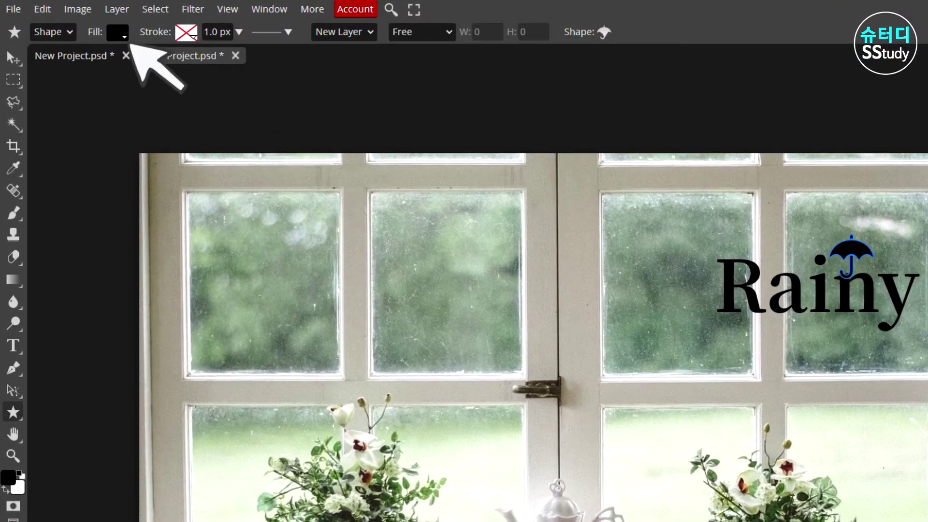
click(118, 33)
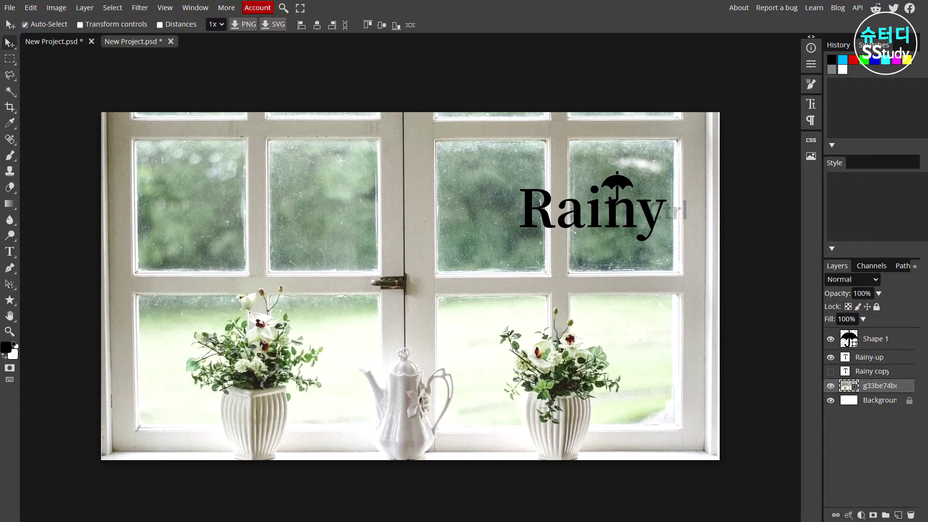
Step: Move the umbrella over the i of Rainy and rasterize the Rainy-up text layer
click(625, 181)
drag(625, 181, 592, 172)
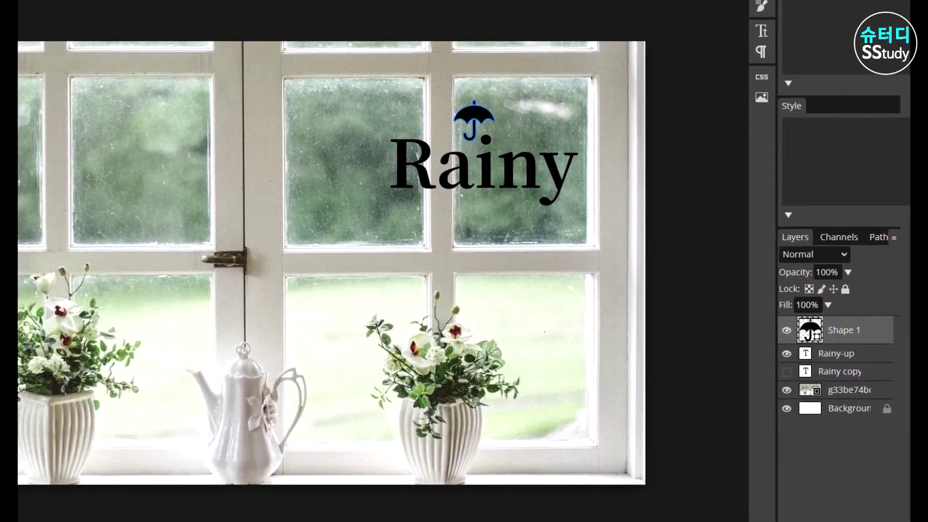
click(837, 353)
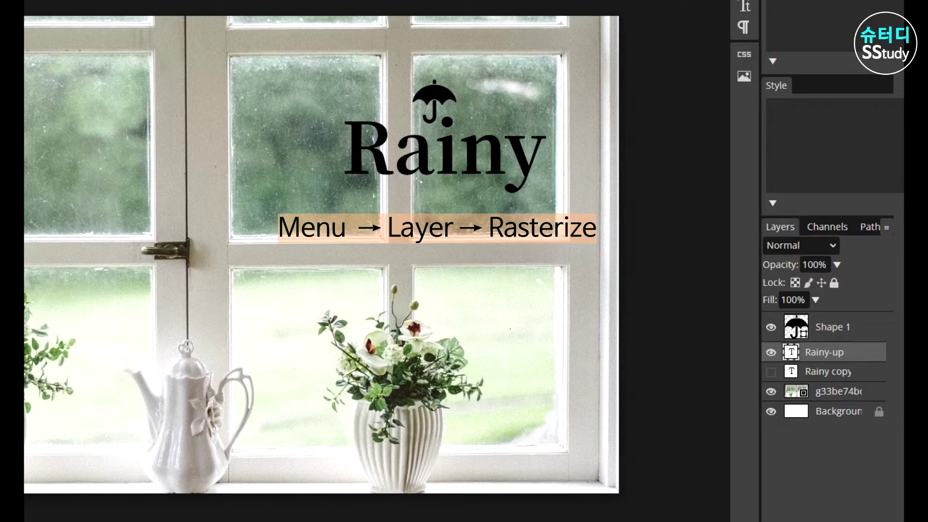
right_click(815, 352)
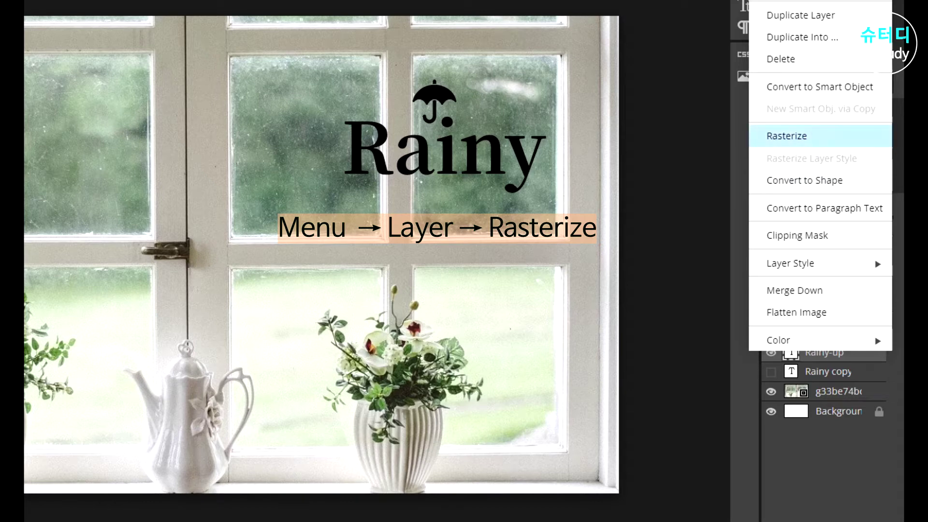
click(787, 136)
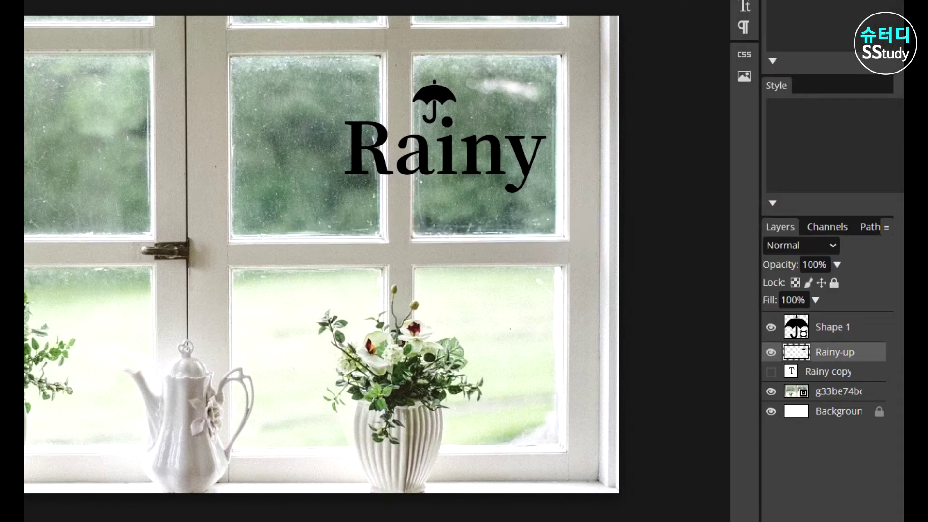
click(843, 320)
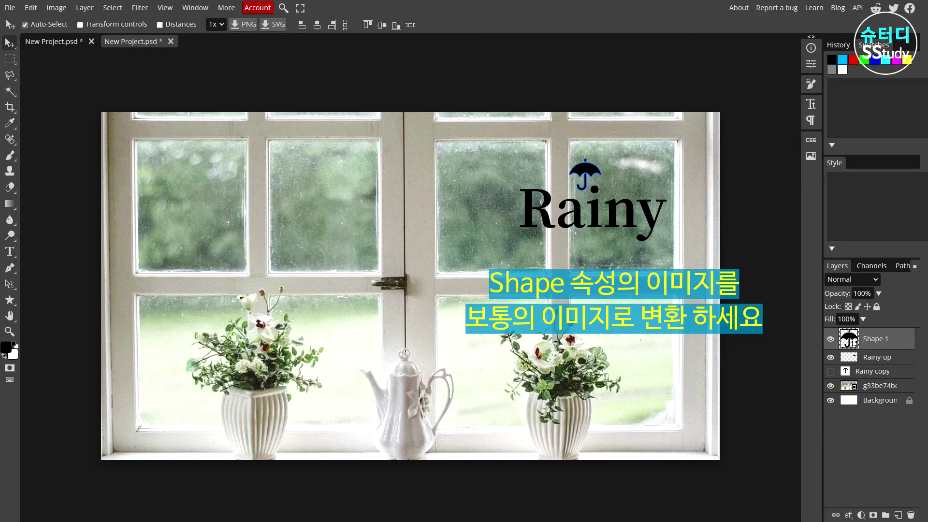
Step: Rasterize the umbrella's Shape 1 layer and erase the dot of the i on Rainy-up
right_click(825, 340)
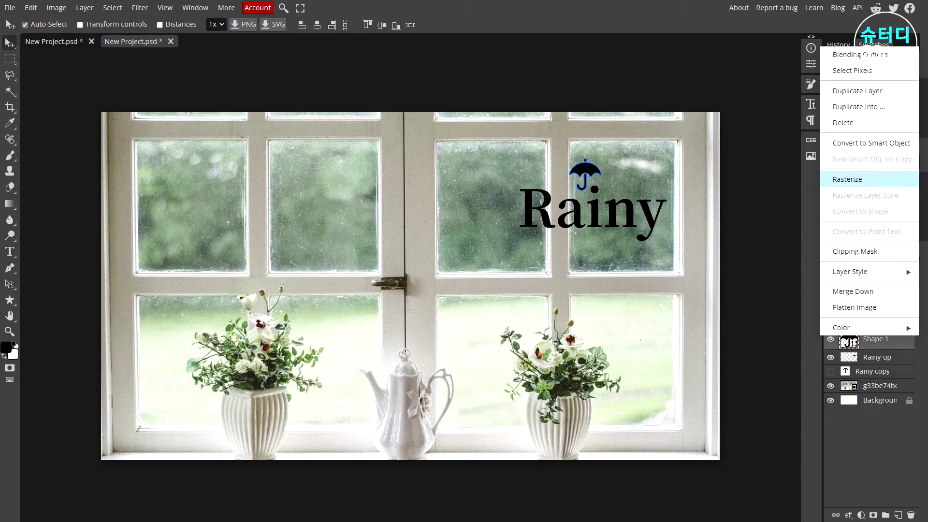
click(850, 179)
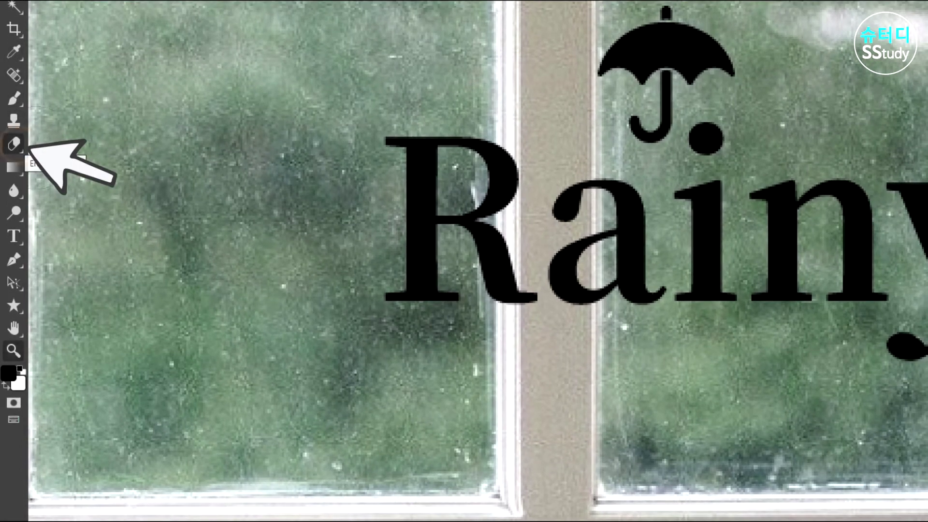
click(14, 144)
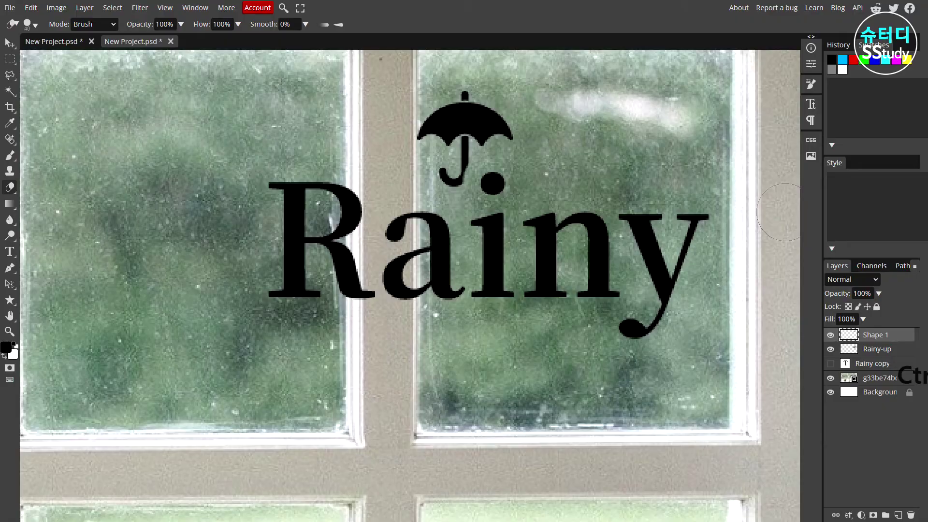
key(ctrl+z)
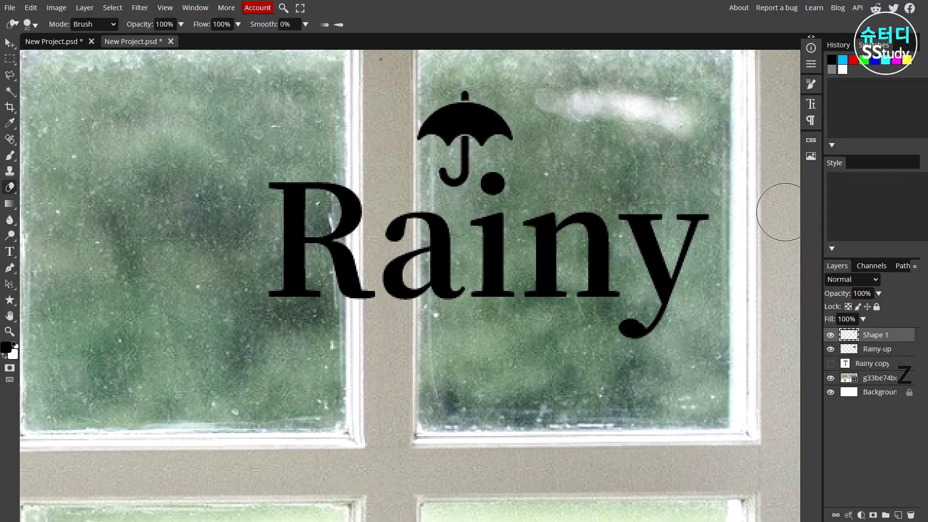
click(877, 349)
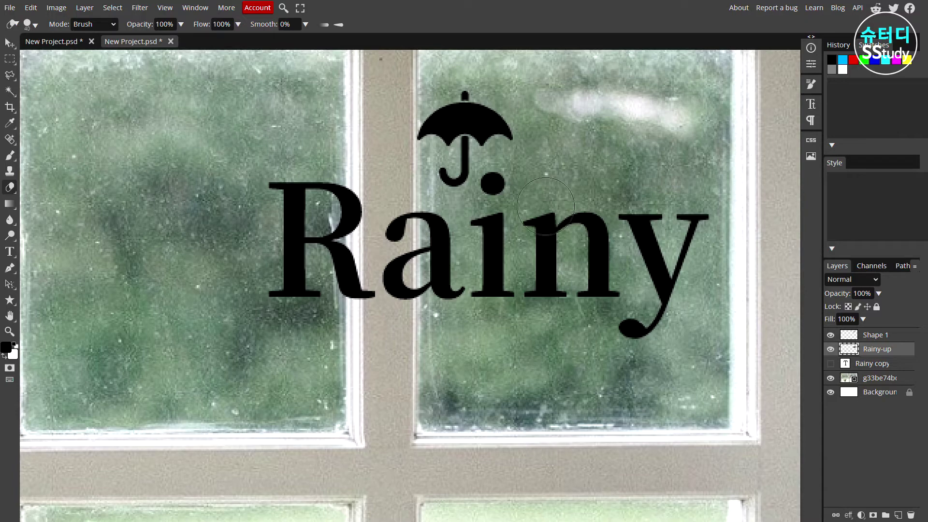
click(492, 182)
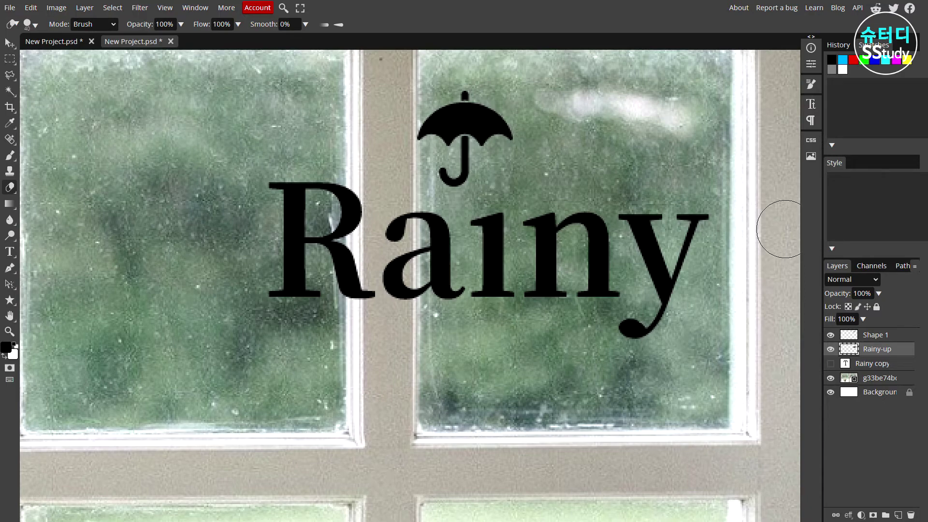
Step: Erase the umbrella's handle and hook, then move the canopy down onto the i
click(875, 335)
click(830, 335)
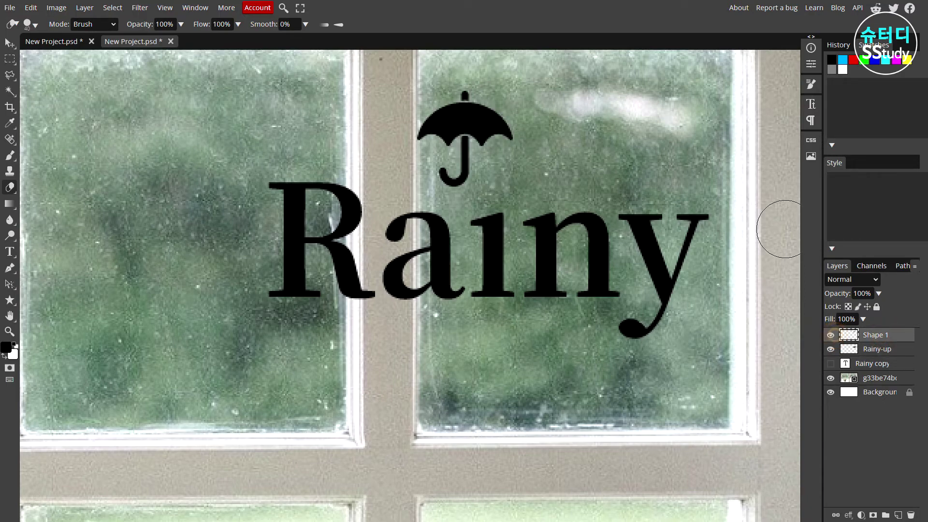
click(10, 332)
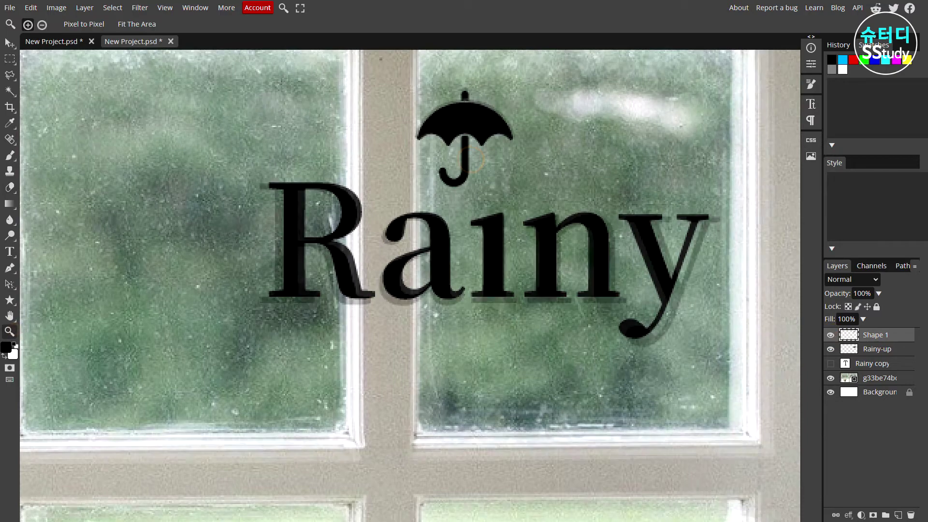
click(471, 157)
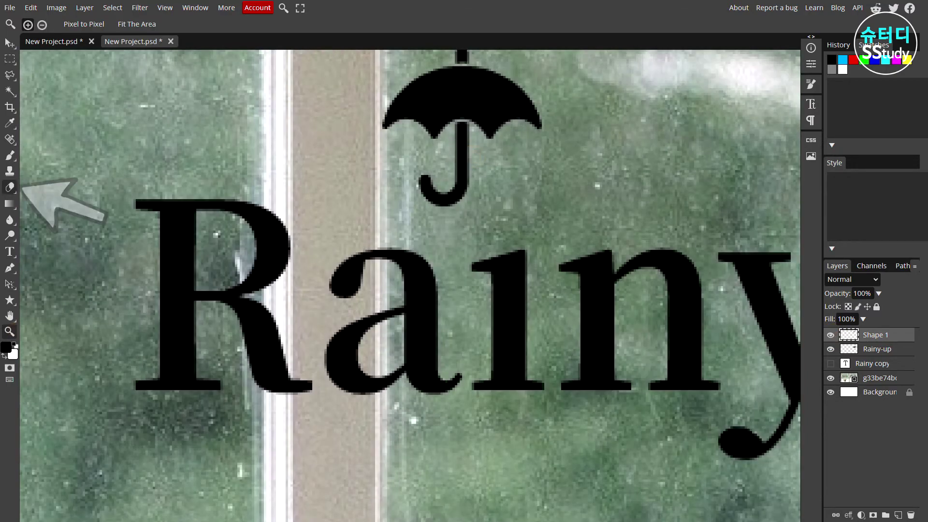
click(10, 187)
key(bracketleft)
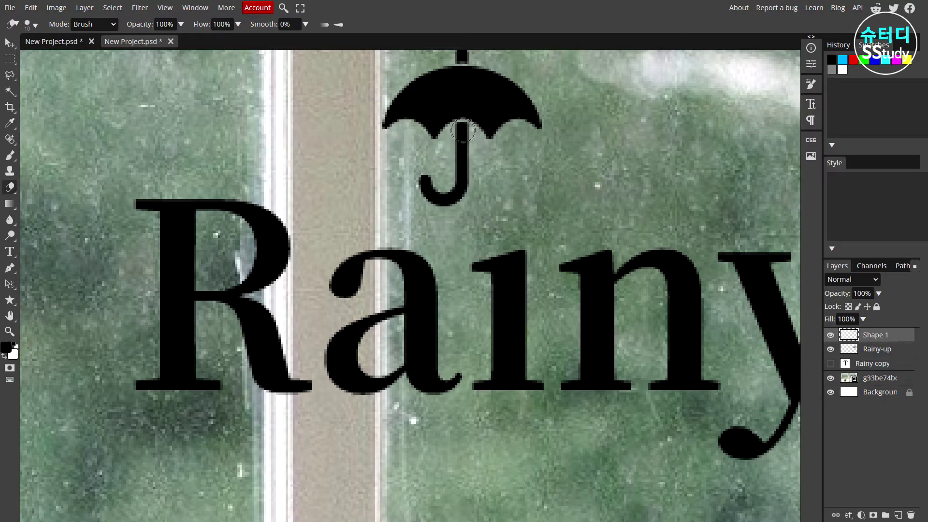
mouse_move(462, 131)
mouse_down()
mouse_move(440, 197)
mouse_move(425, 186)
mouse_up()
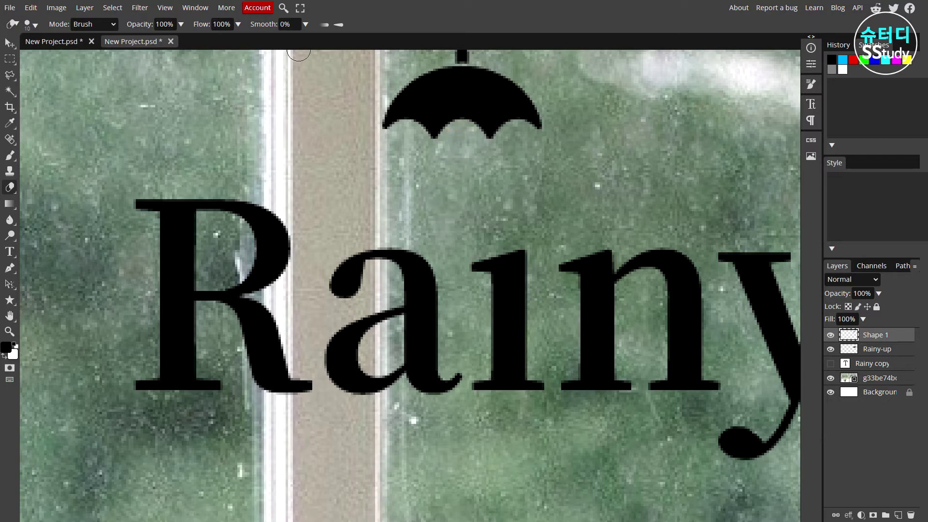
click(10, 43)
drag(498, 113, 541, 221)
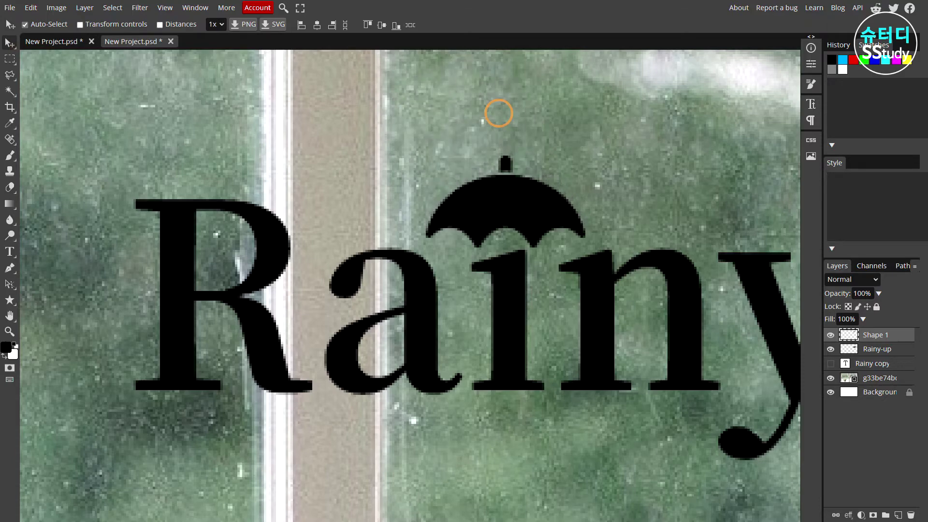
key(z)
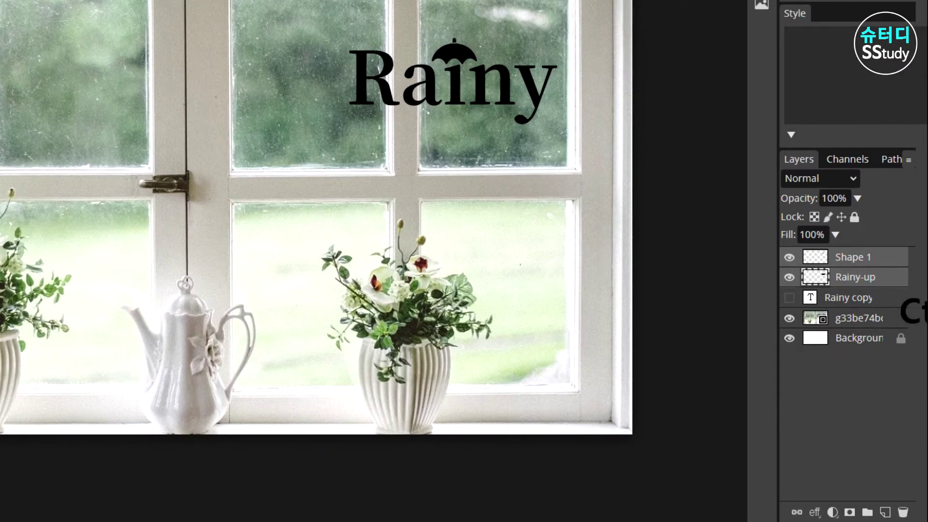
Step: Merge Rainy-up into the Shape 1 umbrella layer with Ctrl+E and check the merged result
key(ctrl+e)
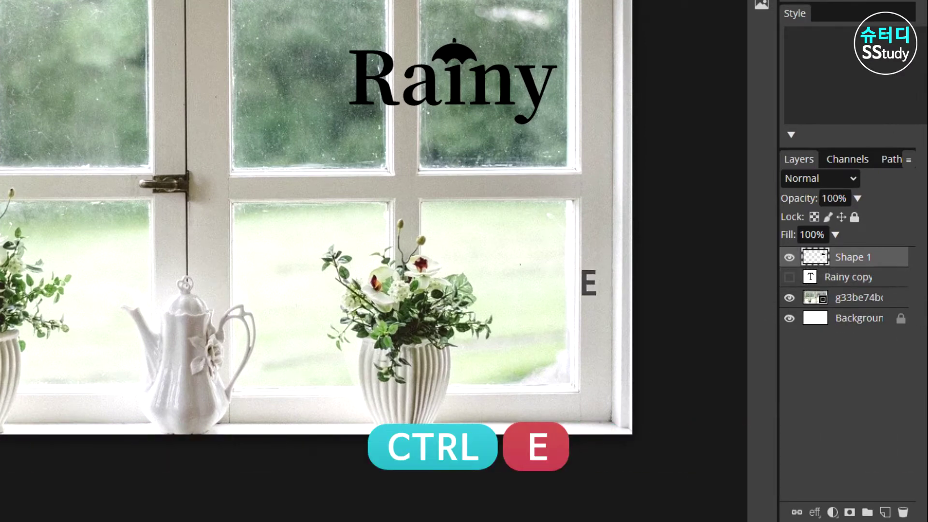
click(788, 255)
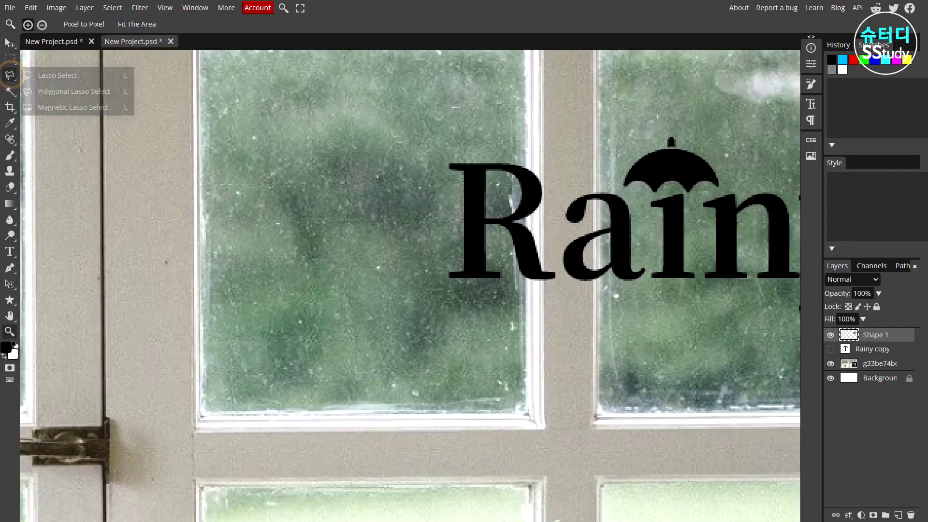
Step: Select the strip over the vertical window frame with the Polygonal Lasso
right_click(10, 75)
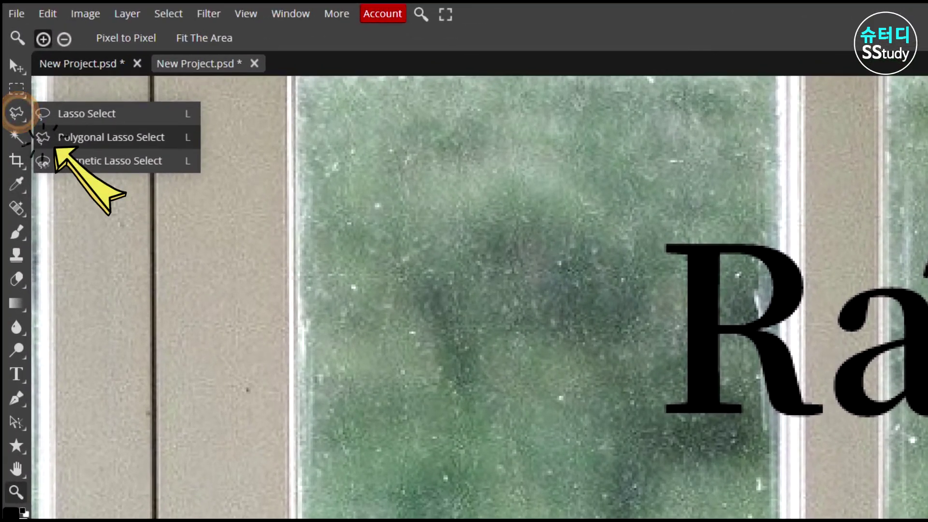
click(112, 137)
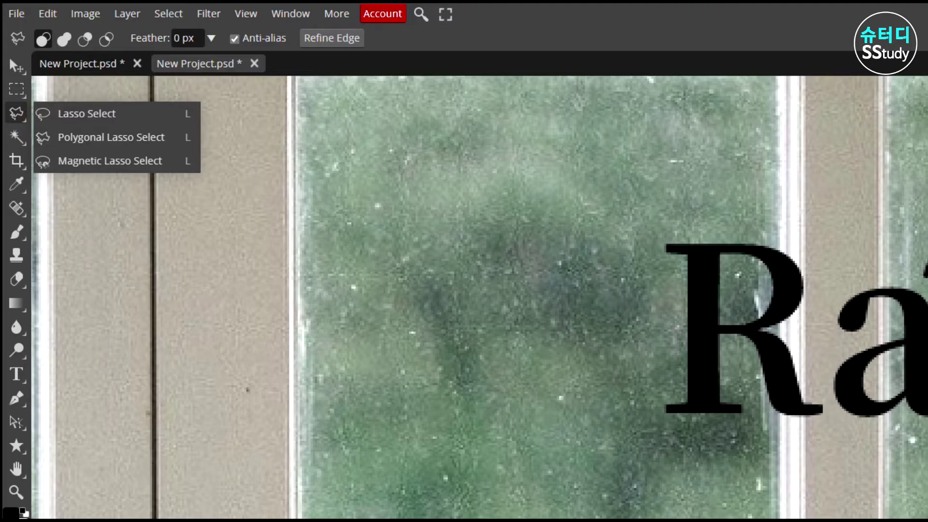
click(779, 221)
click(482, 471)
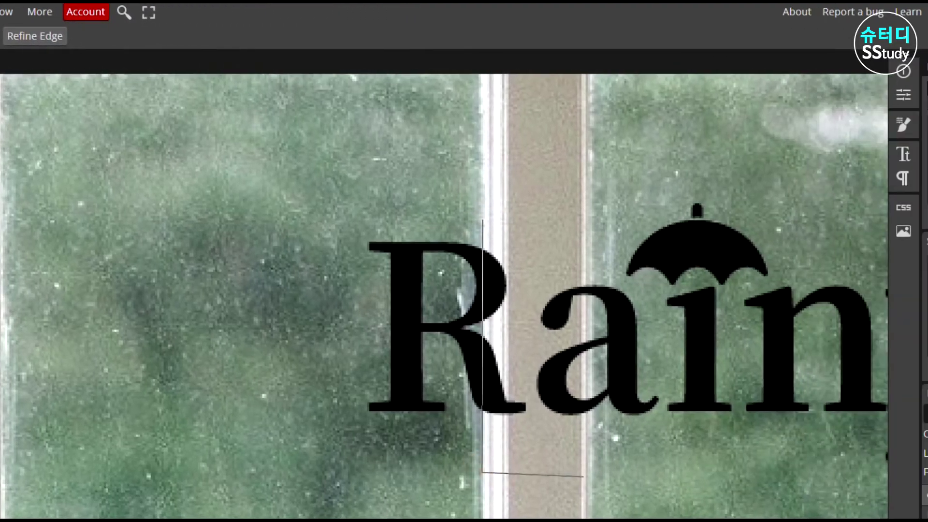
click(586, 472)
click(587, 220)
click(482, 220)
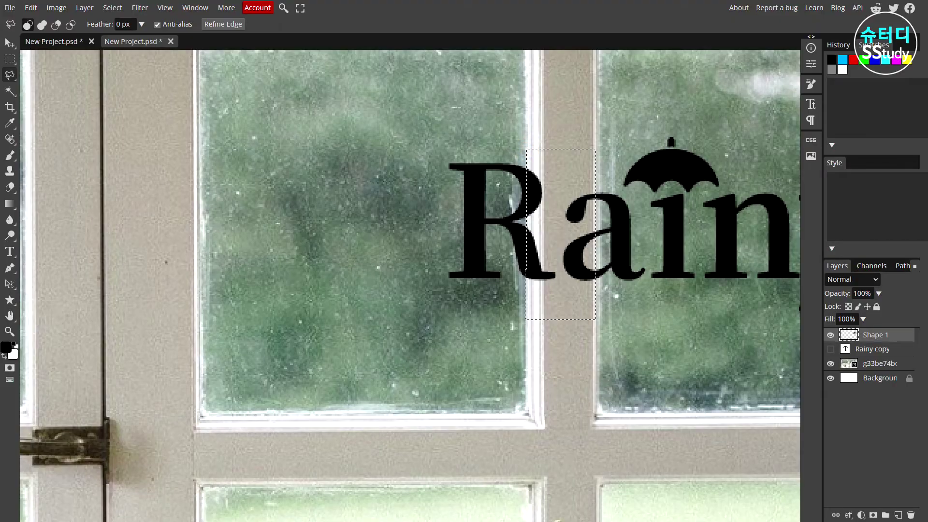
Step: Delete the selected strip from the lettering, zoom to fit, and deselect
key(Delete)
key(v)
key(z)
key(ctrl+0)
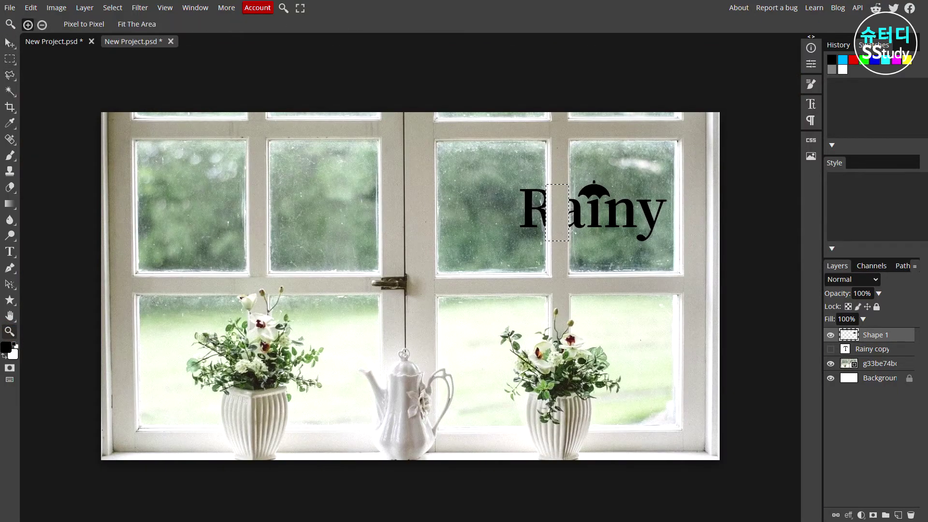
click(10, 43)
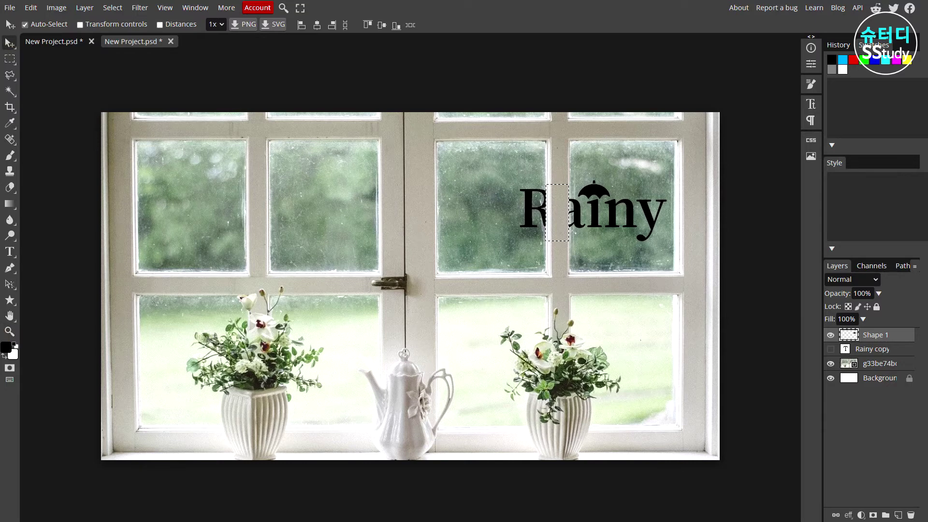
key(ctrl+d)
Step: Show the Rainy copy layer, move it up-left of the big Rainy, and shrink it to about 54%
click(831, 349)
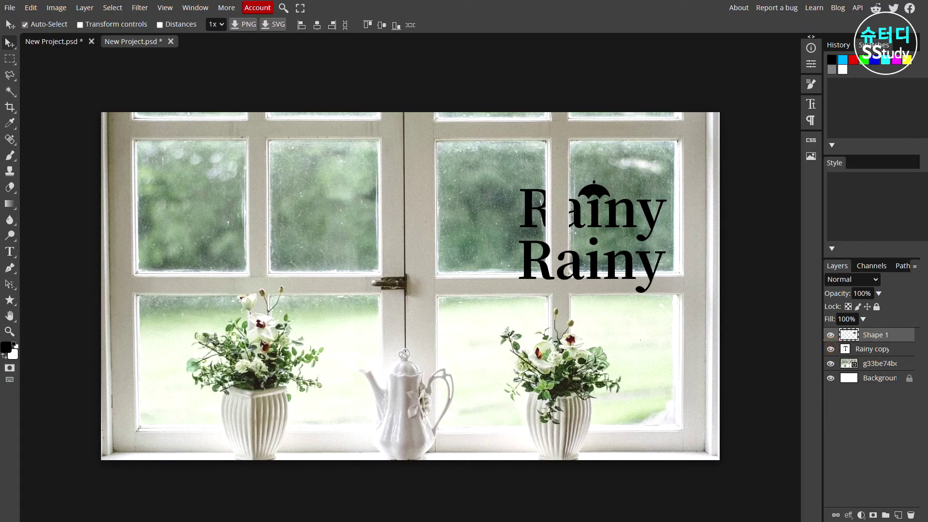
drag(651, 273, 582, 192)
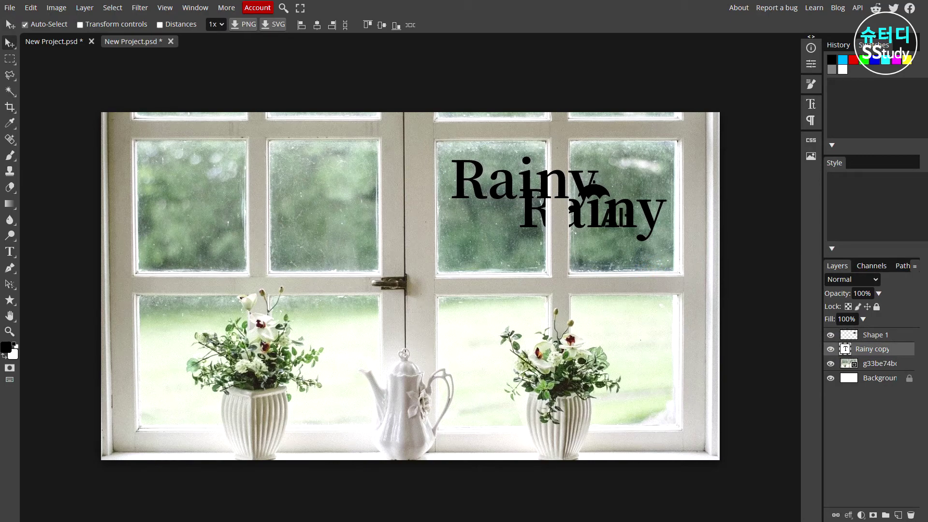
key(ctrl+alt+t)
drag(599, 212, 535, 188)
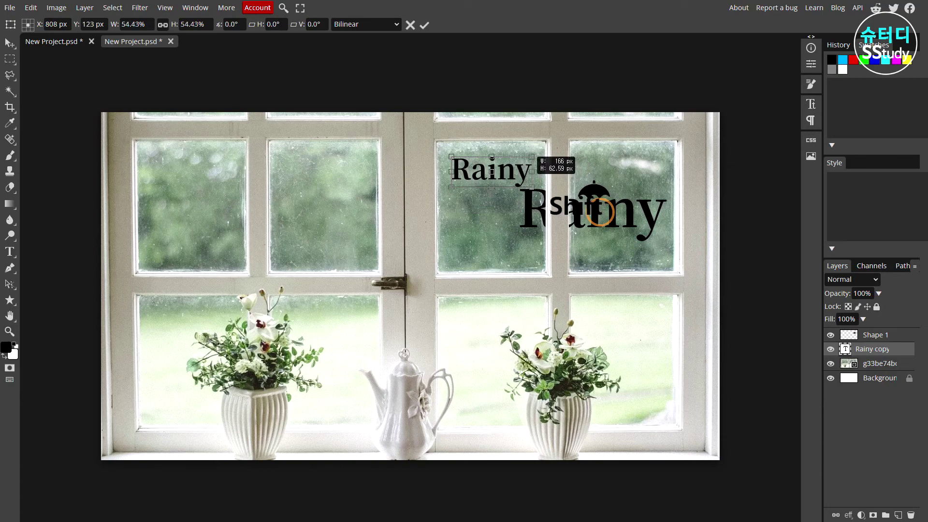
key(Return)
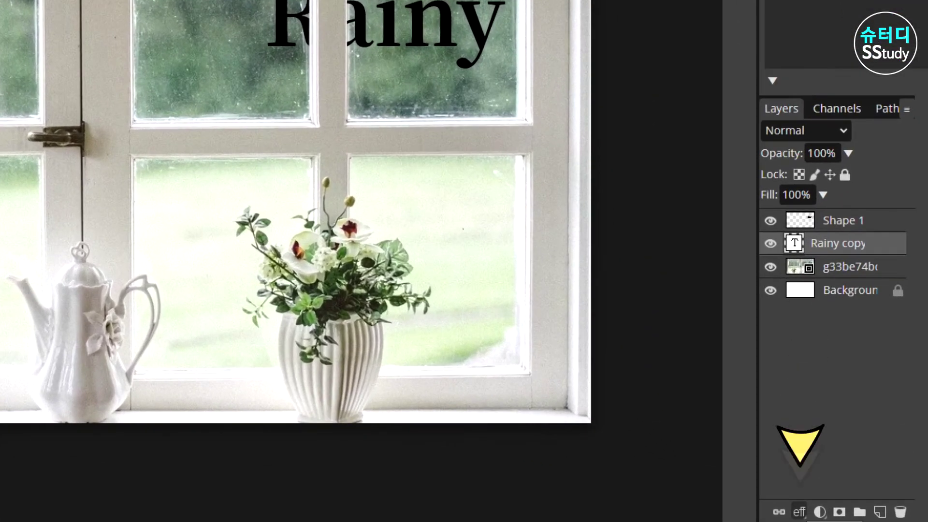
click(799, 512)
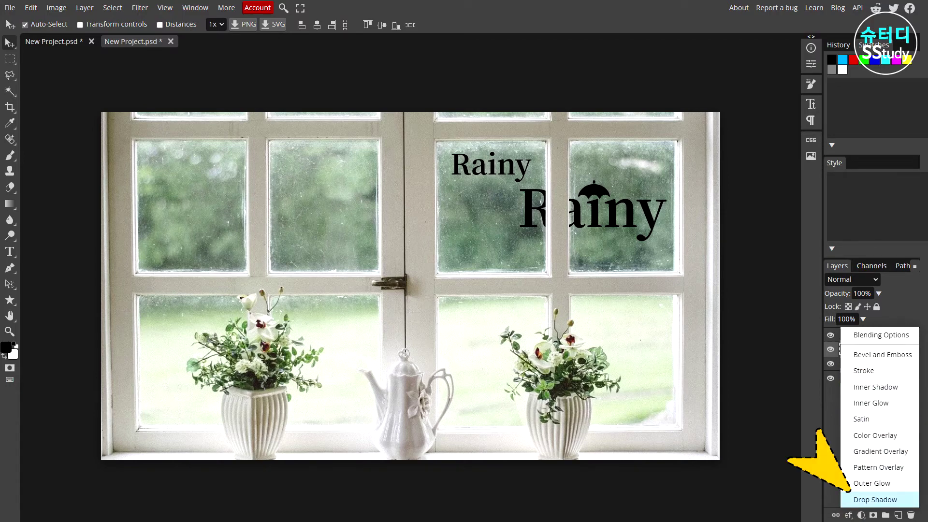
Step: Give the small Rainy copy a drop shadow with a 130° angle and 10 px distance
click(875, 499)
mouse_move(612, 357)
mouse_down()
mouse_move(478, 269)
mouse_move(386, 269)
mouse_up()
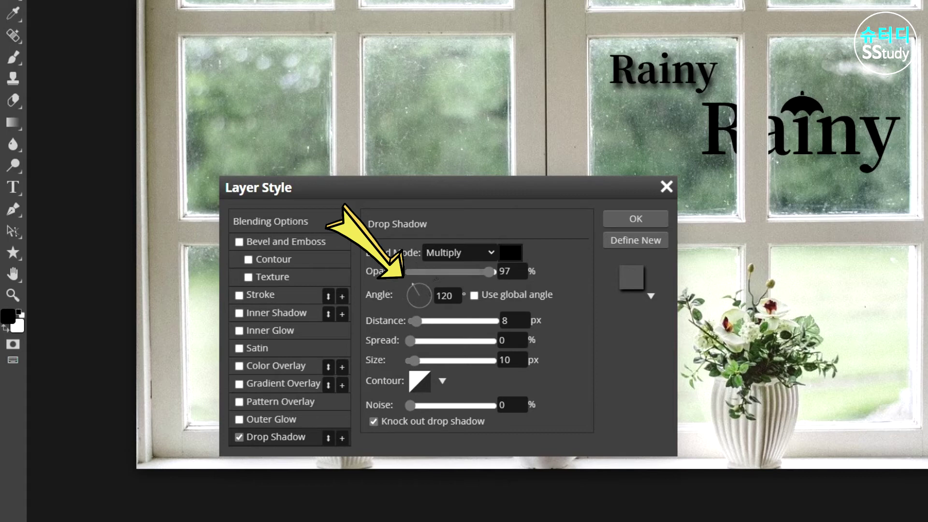
drag(414, 288, 414, 286)
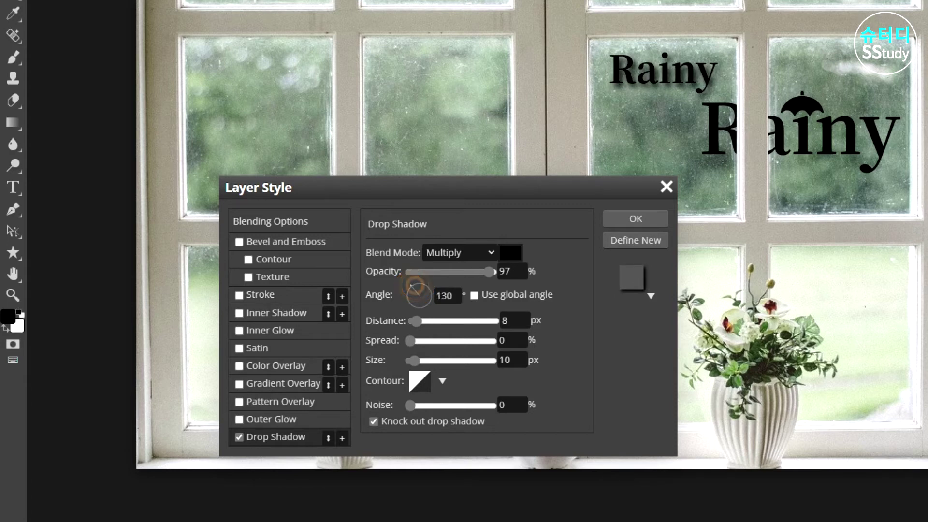
click(416, 321)
mouse_move(417, 321)
mouse_down()
mouse_move(425, 321)
mouse_move(416, 321)
mouse_up()
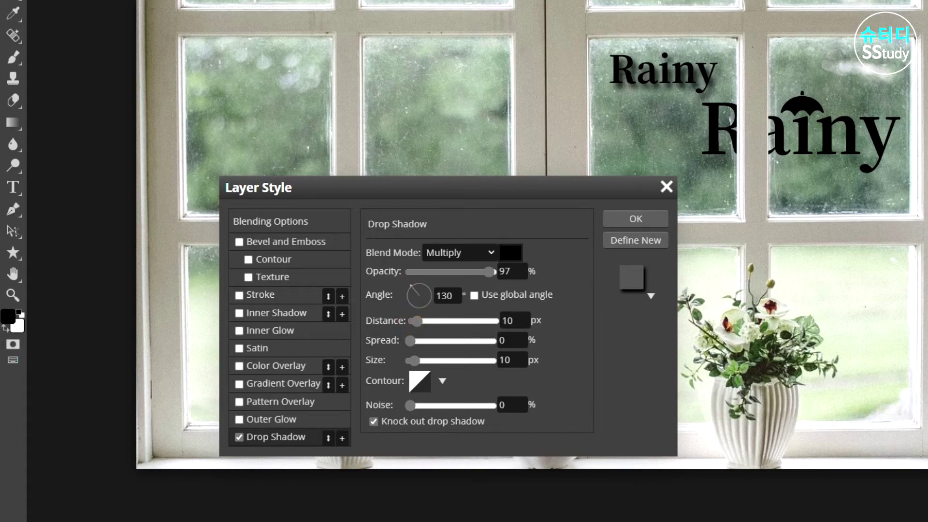
click(629, 218)
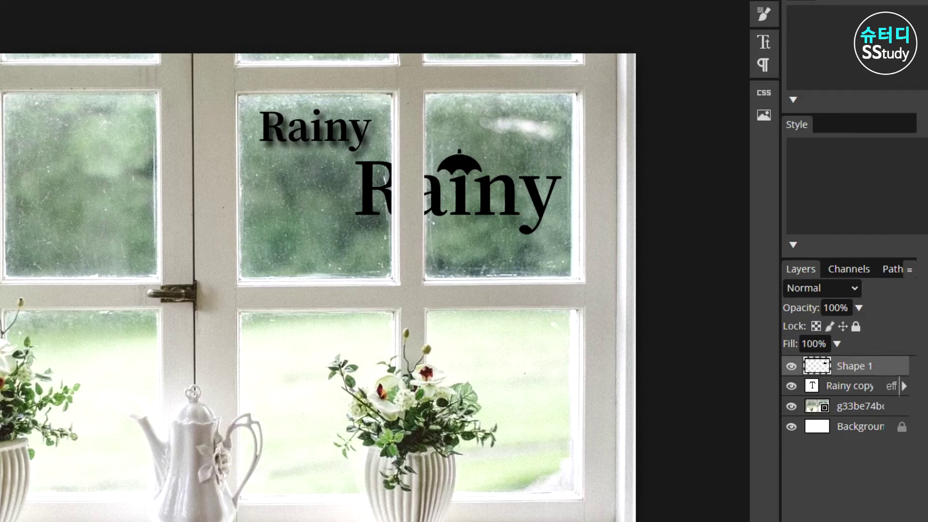
Step: Set the big Rainy (Shape 1) to Overlay blending at 39% opacity
drag(811, 307, 813, 308)
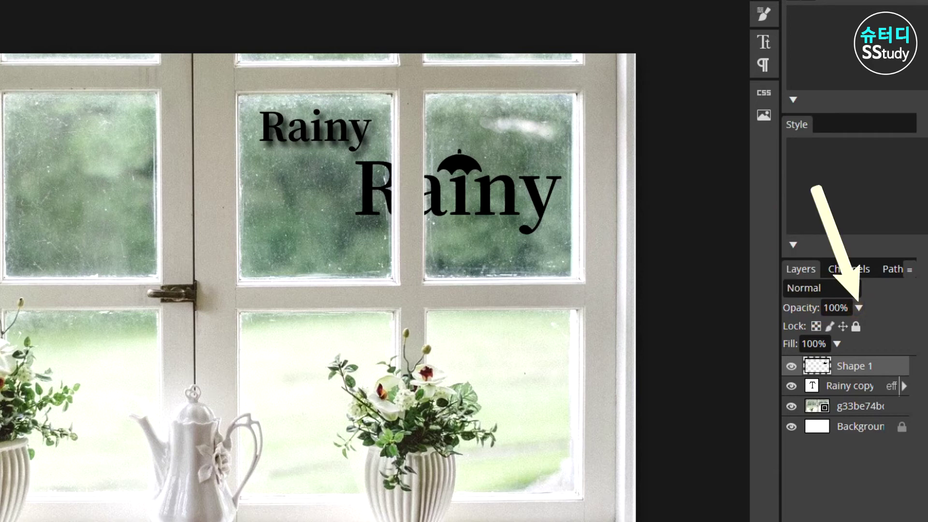
click(859, 307)
drag(858, 329, 789, 329)
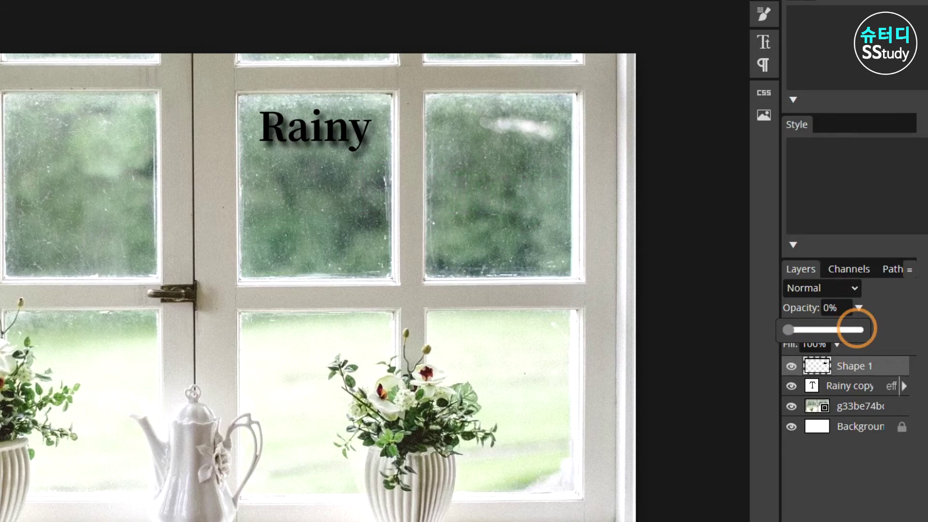
mouse_move(790, 330)
mouse_down()
mouse_move(824, 330)
mouse_move(810, 330)
mouse_up()
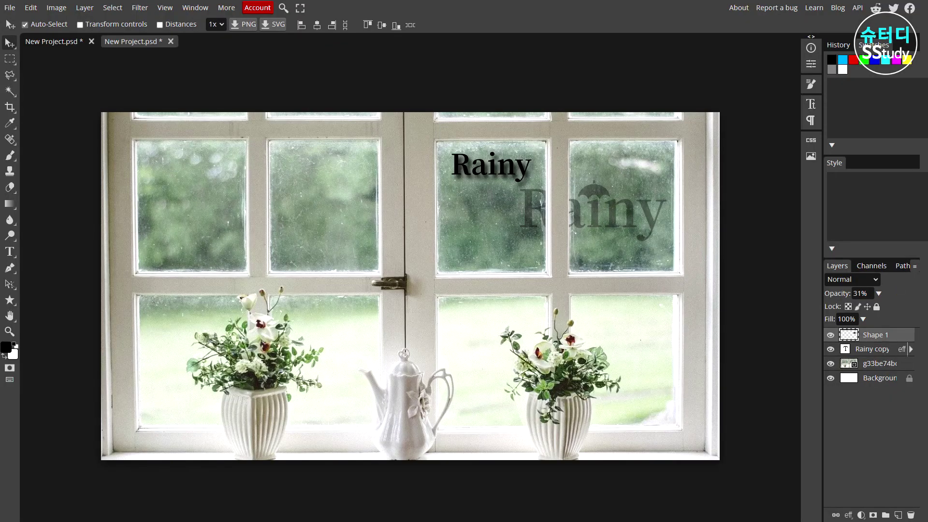
Step: Drop the small Rainy copy's Fill to 0% so only its shadow remains
click(873, 349)
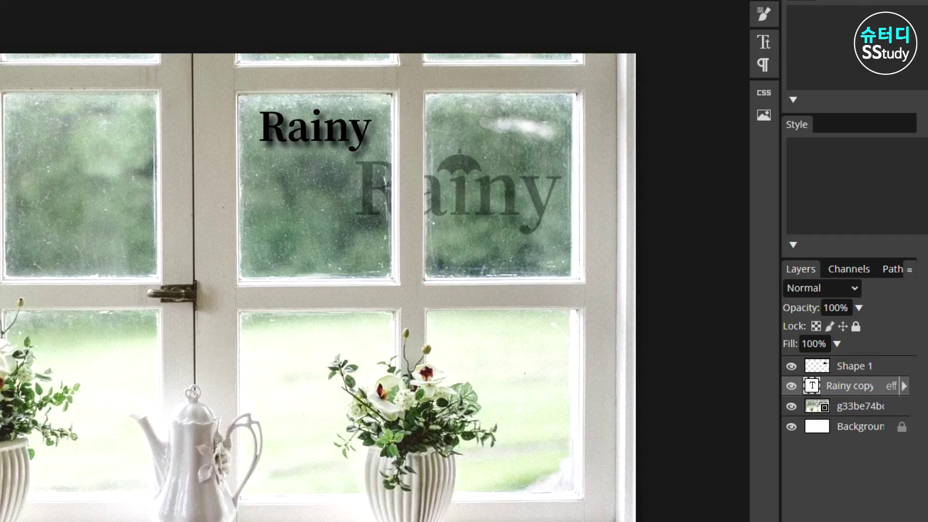
drag(800, 308, 803, 307)
drag(792, 344, 791, 346)
text(0)
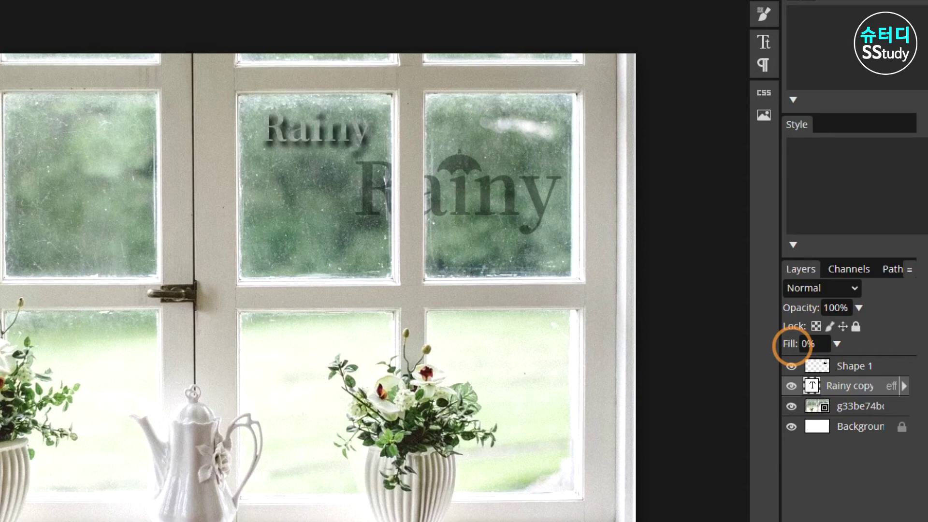
click(904, 385)
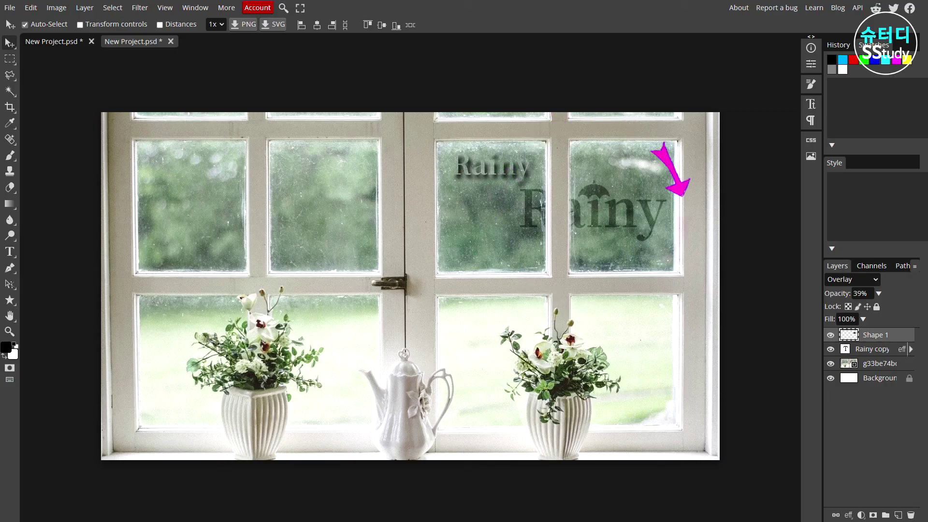
Step: Add a drop shadow to the big Rainy (Shape 1)
click(849, 515)
click(885, 499)
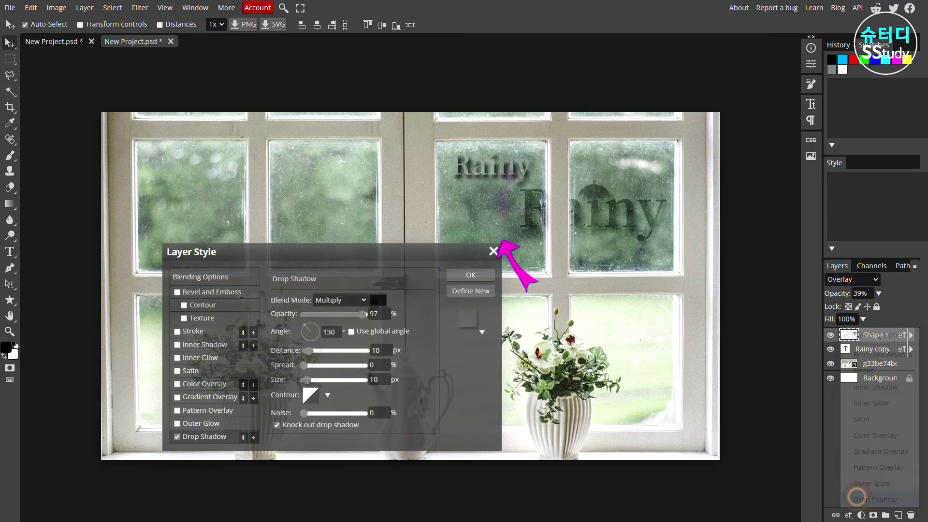
click(469, 276)
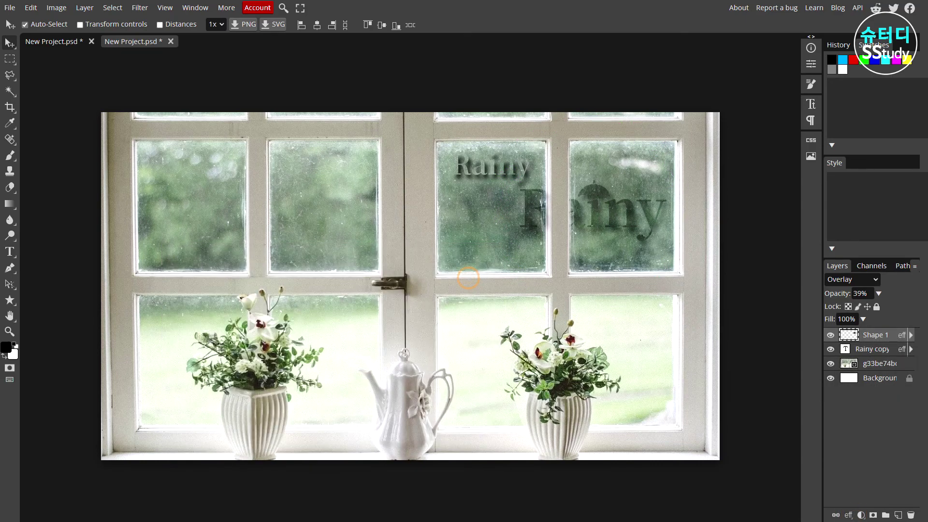
drag(840, 293, 820, 293)
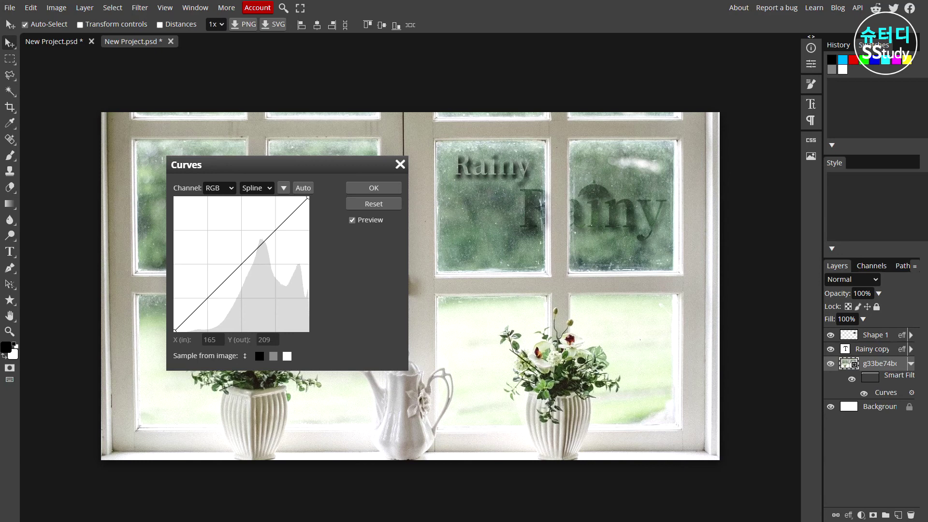
Step: Commit an S-shaped Curves adjustment on the photo, raising the highlights and lowering the shadows
drag(261, 221, 274, 226)
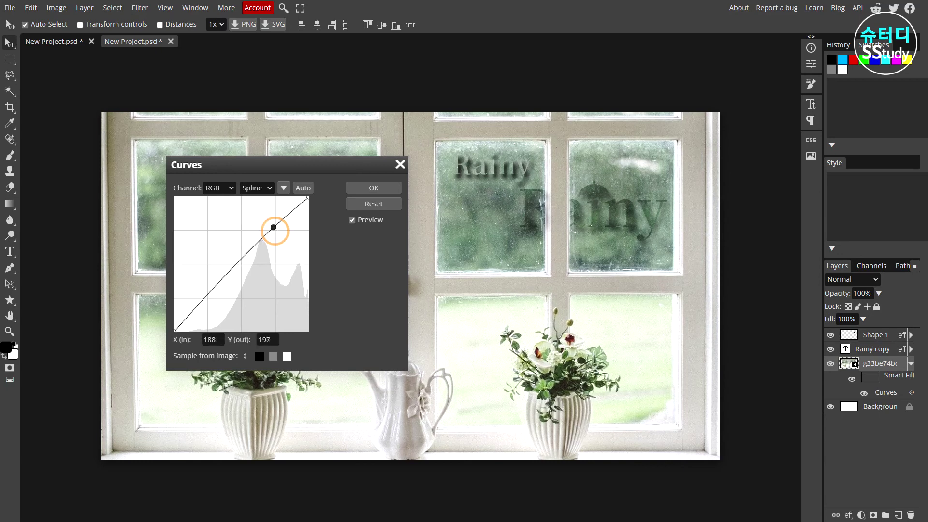
drag(207, 297, 208, 305)
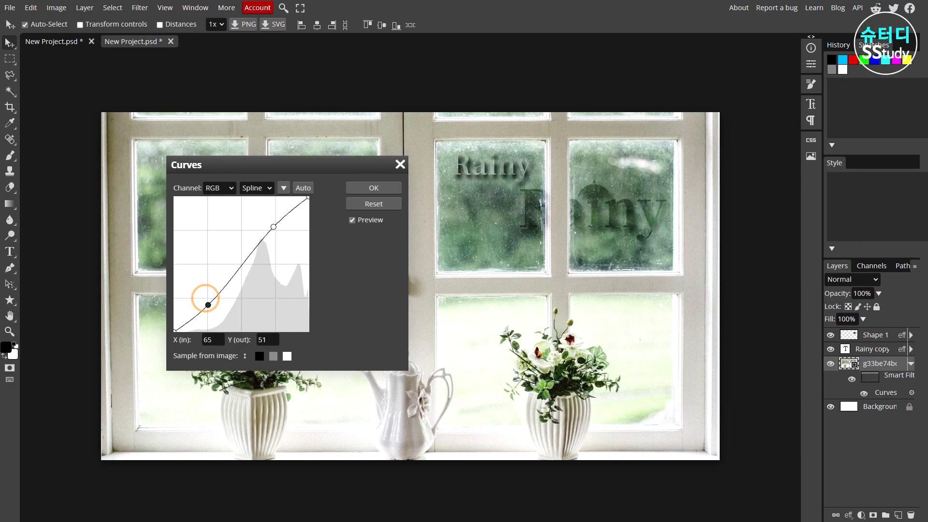
click(374, 188)
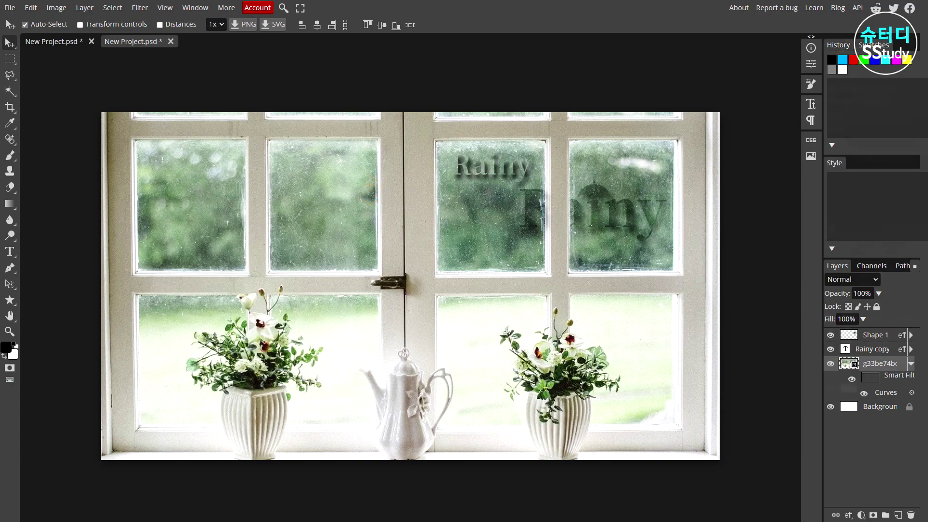
click(852, 128)
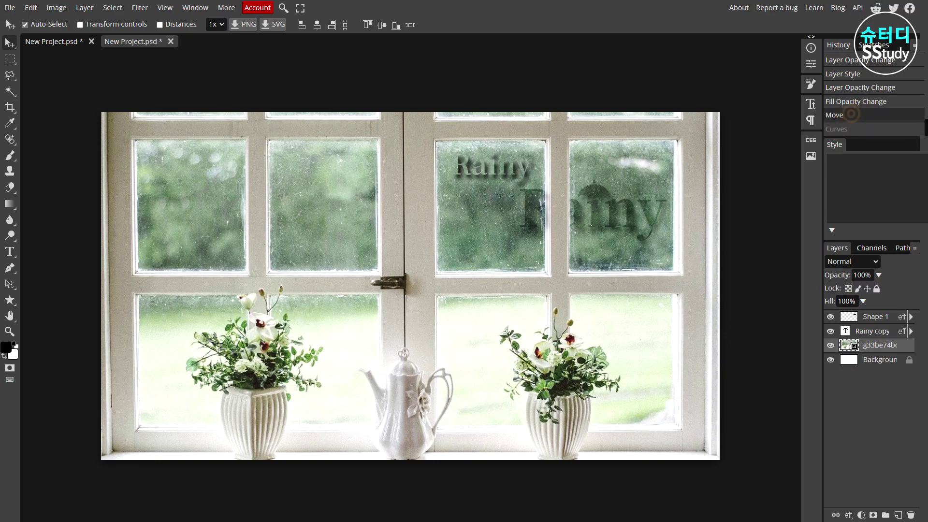